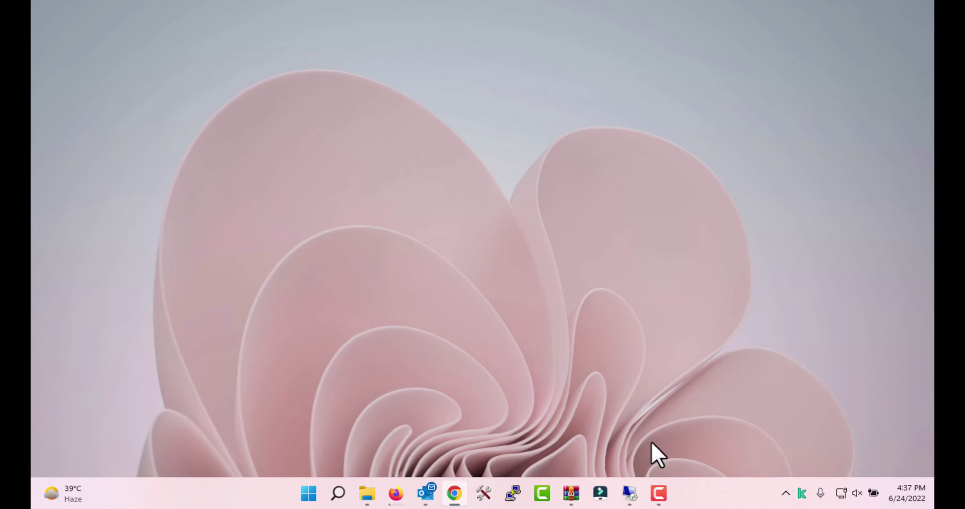
- Switch to the remote desktop session of the domain controller and view its basic system information
click(632, 487)
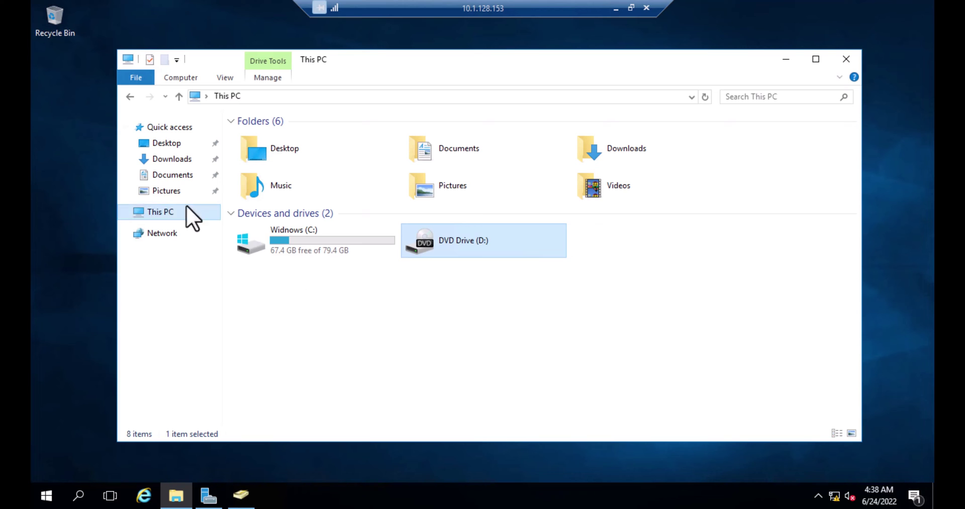
right_click(169, 211)
click(261, 380)
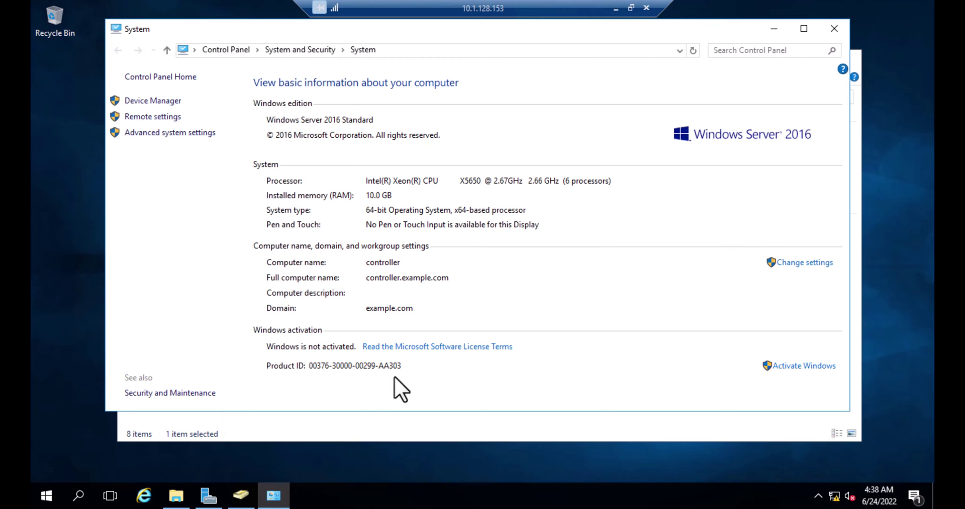
- Examine the user accounts in the Accounts, HR and IT department units in Active Directory Users and Computers
click(241, 495)
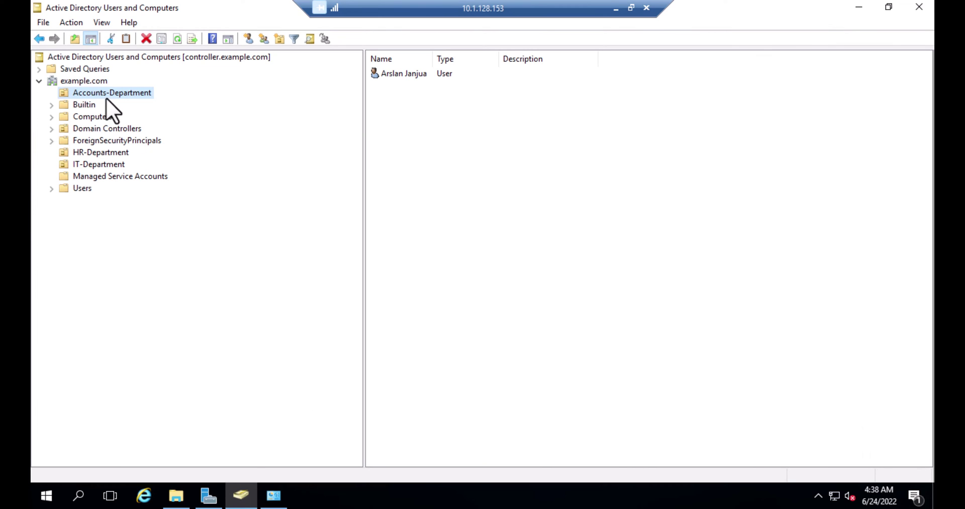
click(106, 164)
click(101, 142)
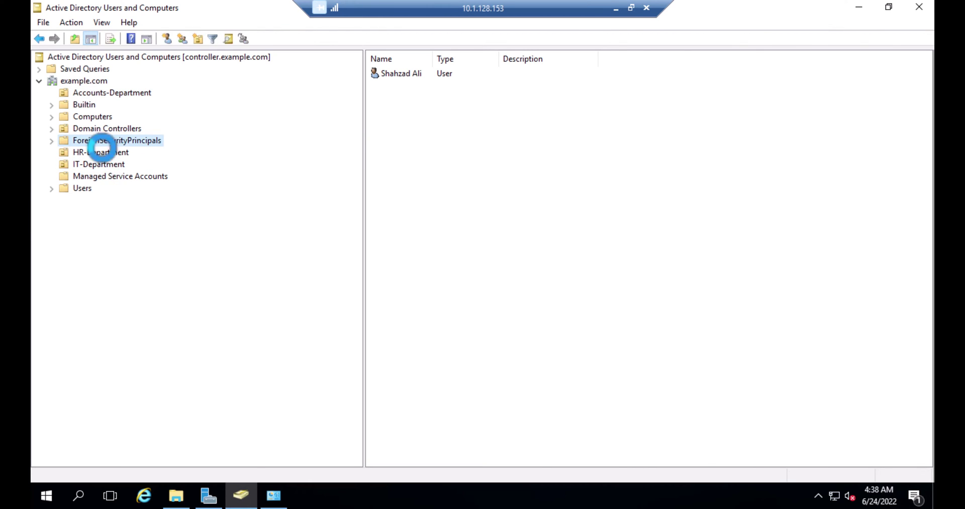
click(110, 151)
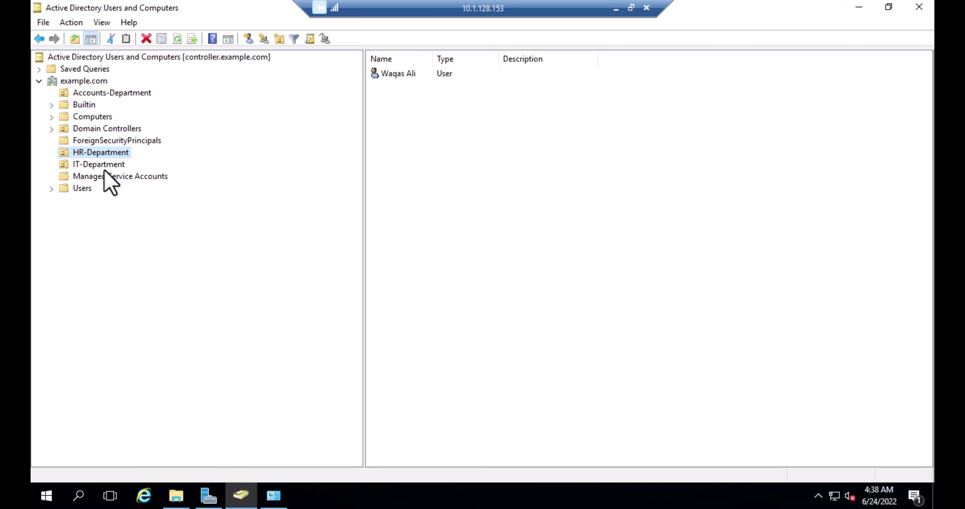
click(103, 167)
click(861, 7)
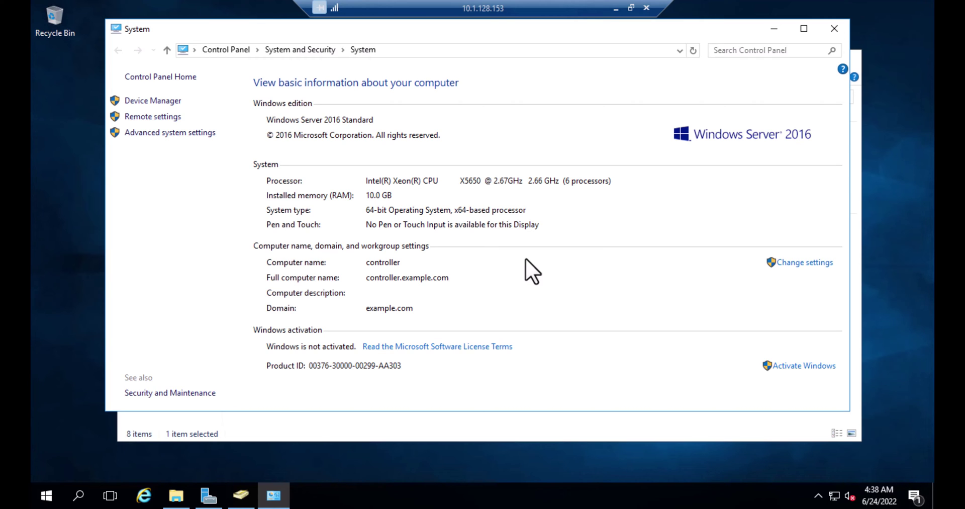
- Switch to VMware ESXi in Chrome and open the Win2016 virtual machine's settings with CD/DVD Drive 1 expanded
click(615, 8)
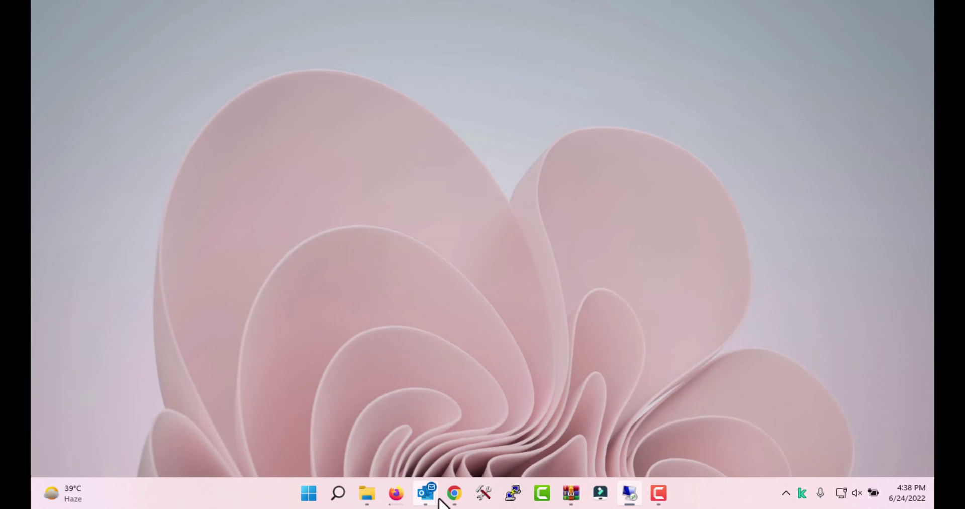
click(453, 495)
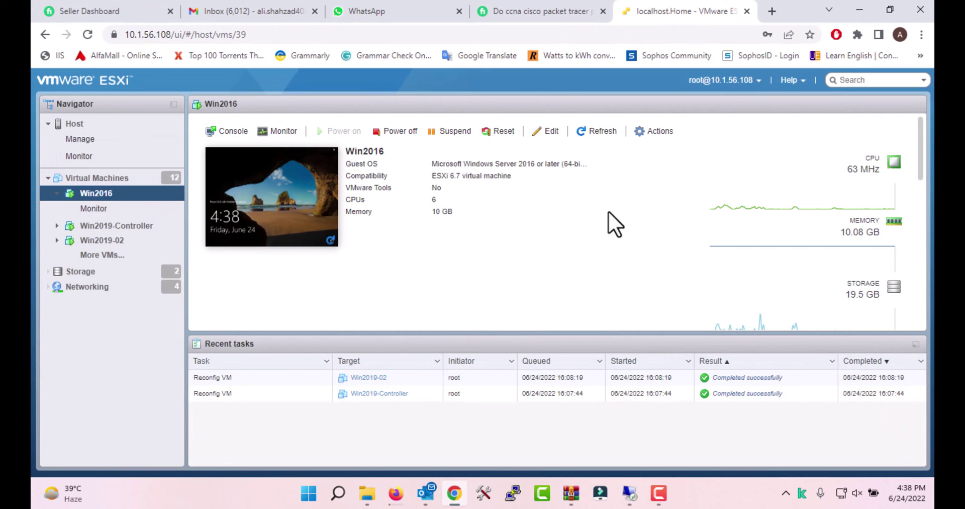
click(551, 132)
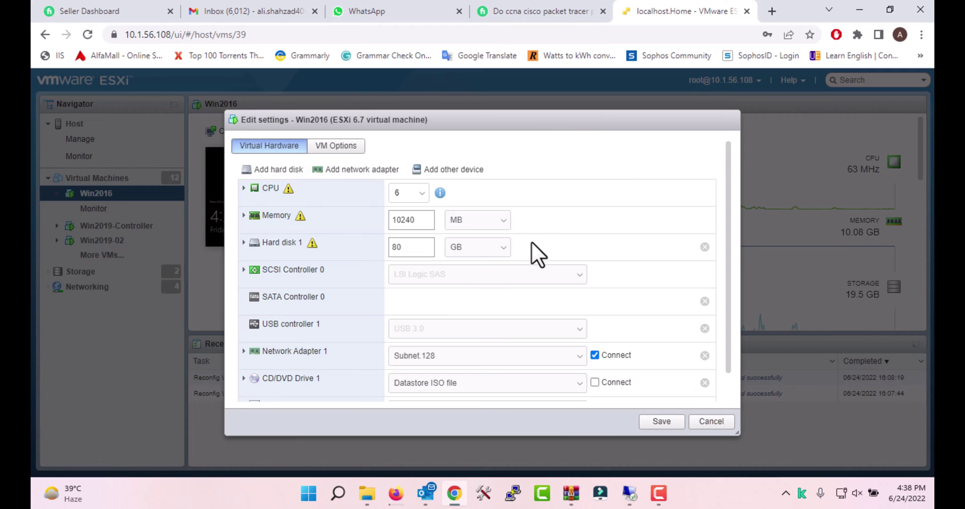
scroll(511, 294, down, 1)
click(302, 352)
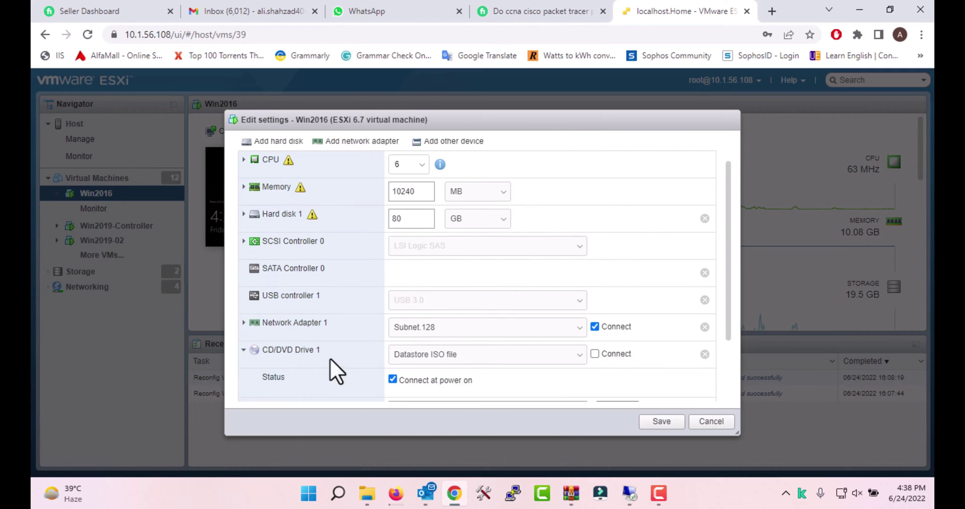
scroll(440, 387, down, 2)
- Mount the Windows Server 2022 x64 LTSC (21H2) ISO from OS-DataStore in CD/DVD Drive 1, connect the drive and save
click(616, 342)
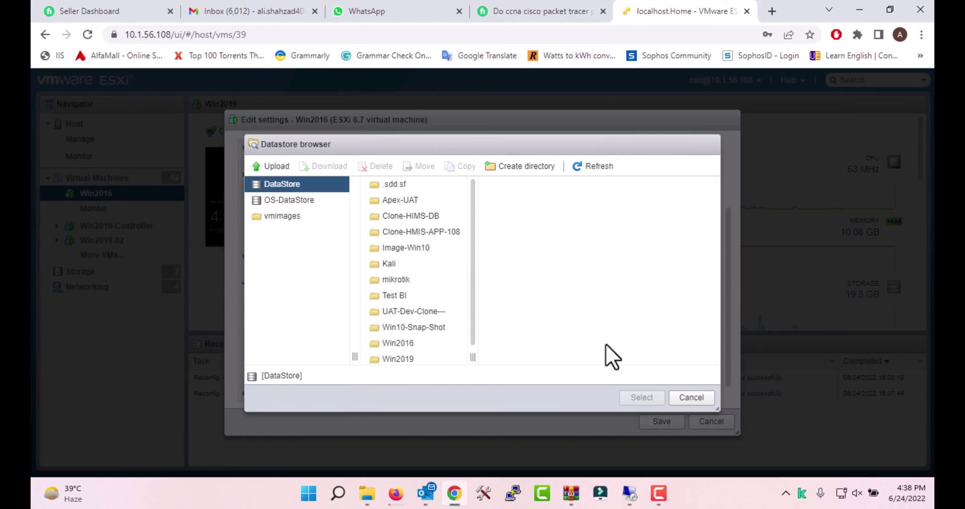
click(293, 201)
click(397, 199)
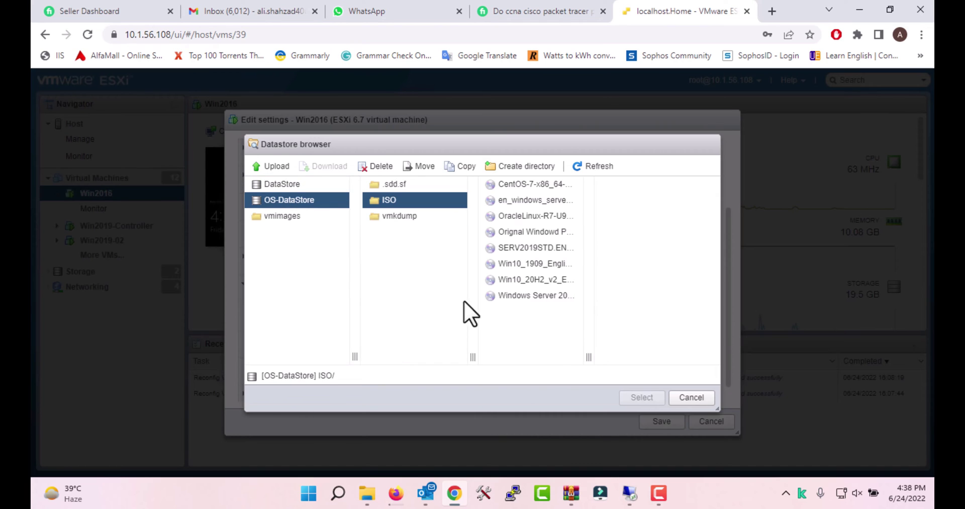
click(588, 297)
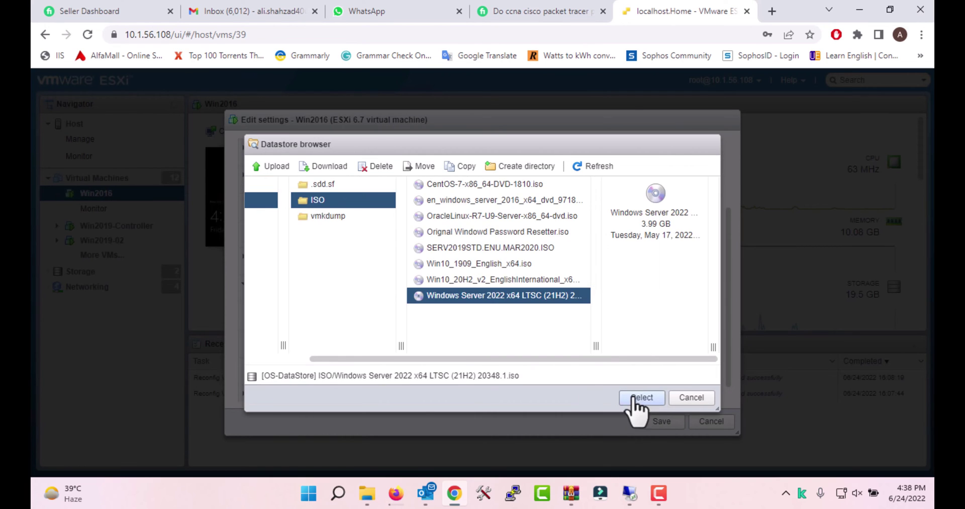
click(639, 398)
click(595, 288)
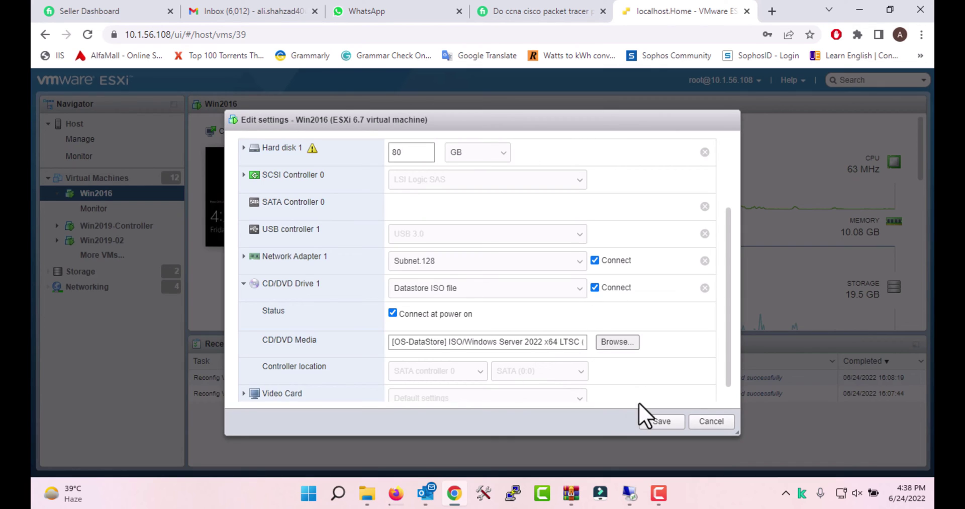
click(658, 422)
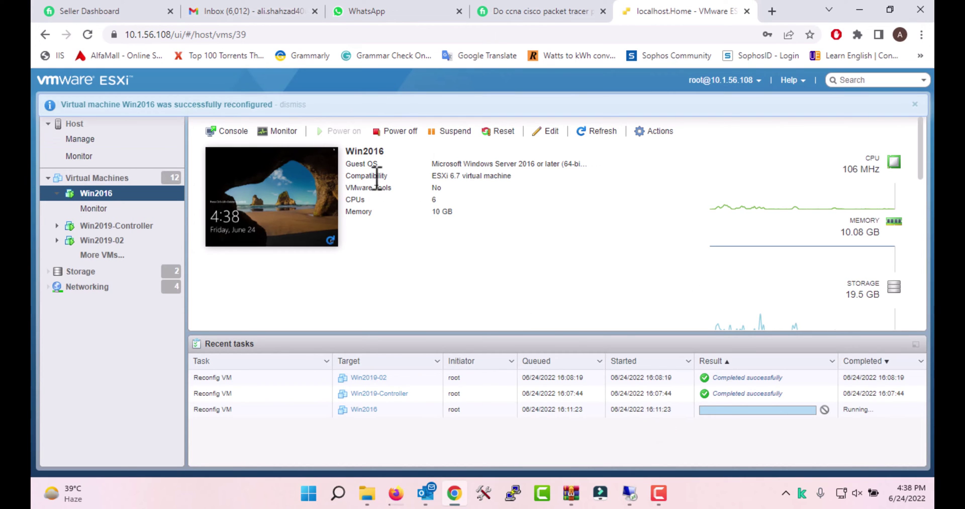
- Return to the domain controller's remote desktop session and close its System information window
click(859, 9)
click(628, 493)
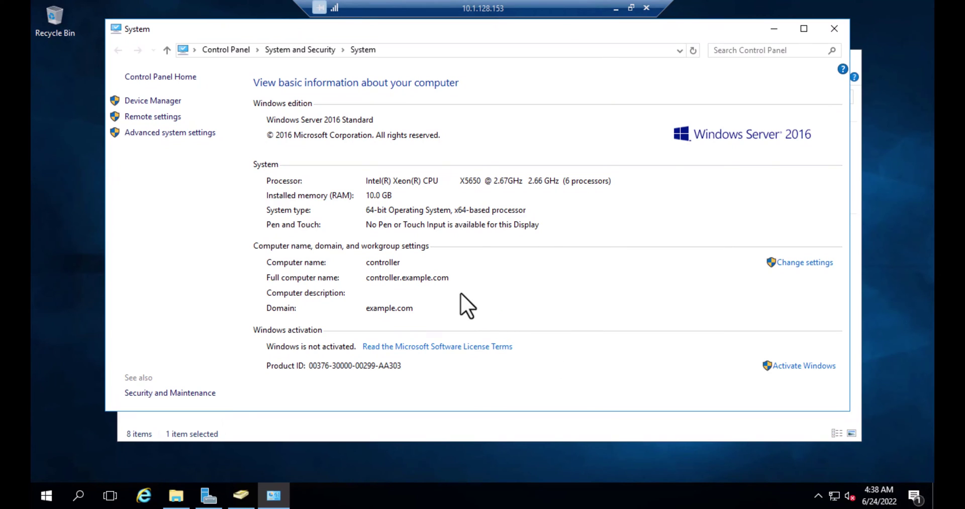
click(838, 25)
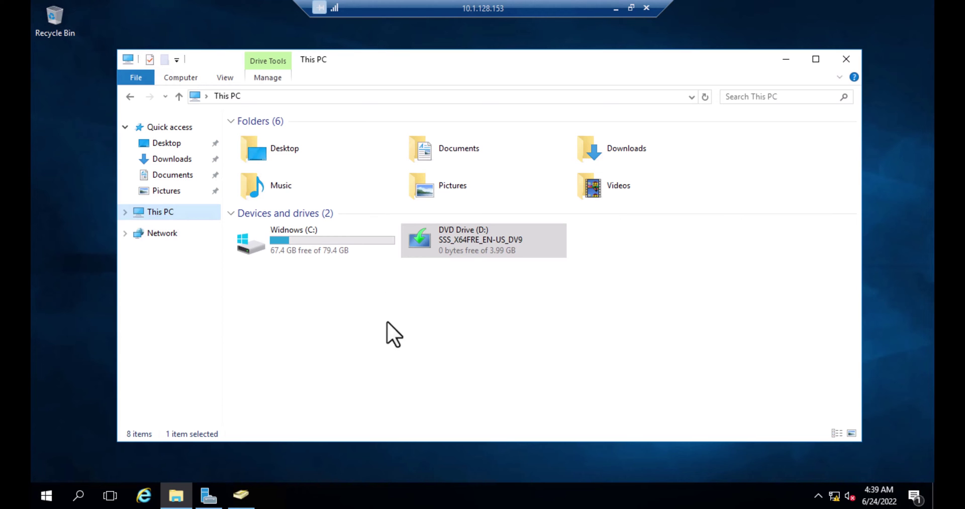
drag(416, 62, 380, 28)
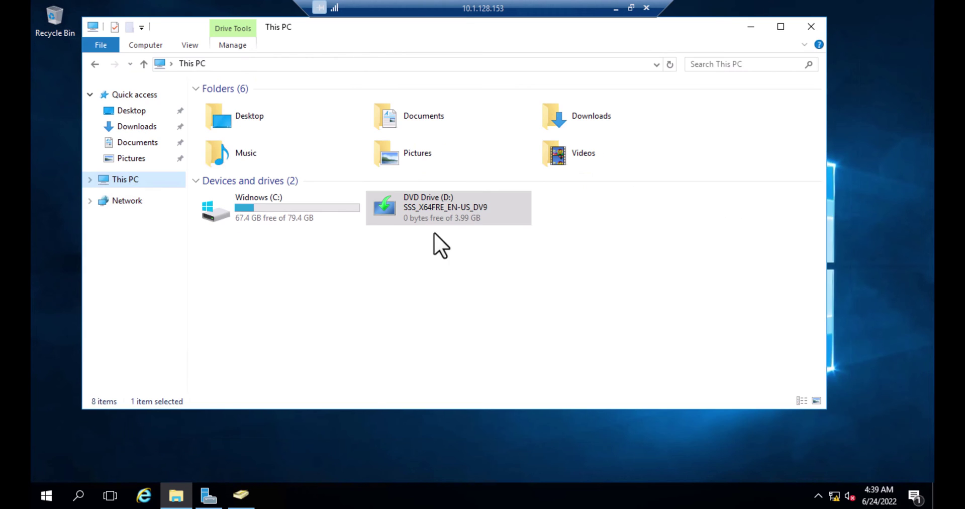
- Open the support folder on DVD Drive (D:) and select the adprep folder
right_click(403, 200)
click(460, 239)
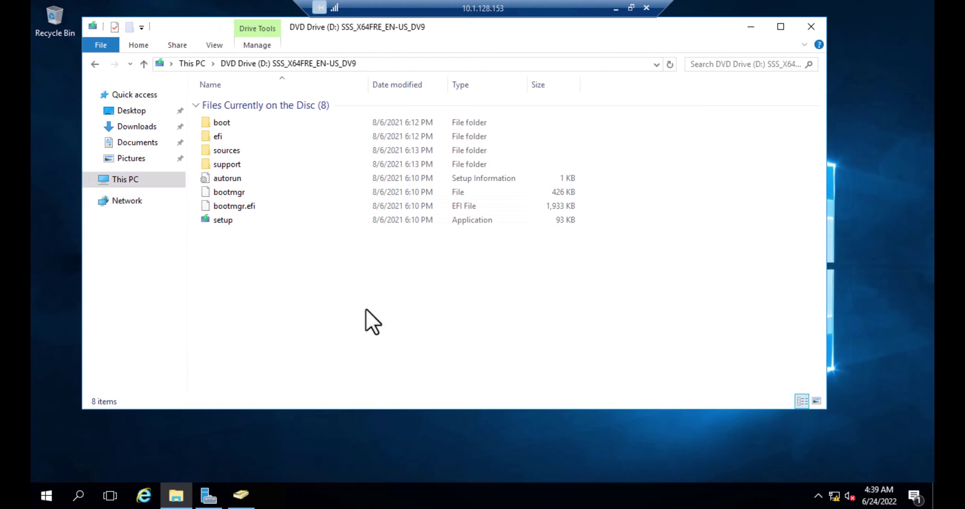
double_click(226, 169)
click(219, 135)
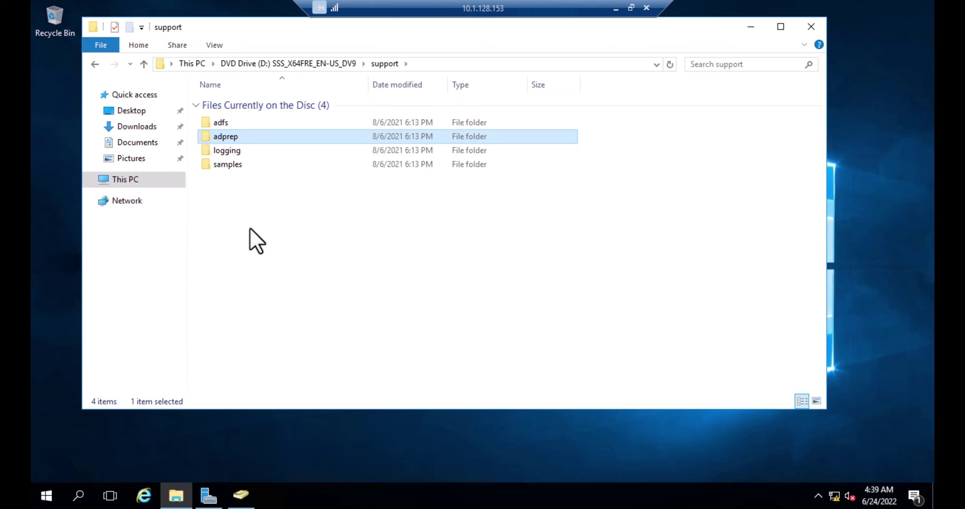
right_click(231, 137)
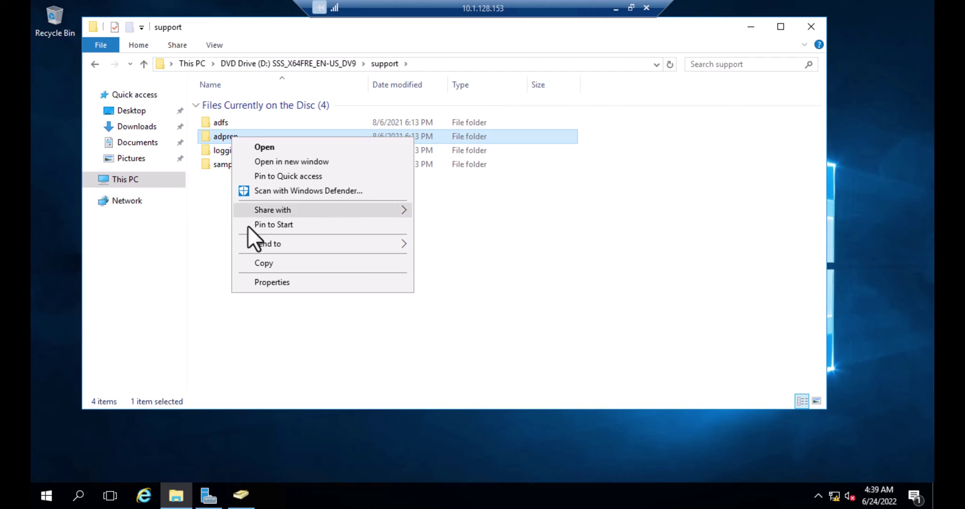
click(213, 254)
click(228, 141)
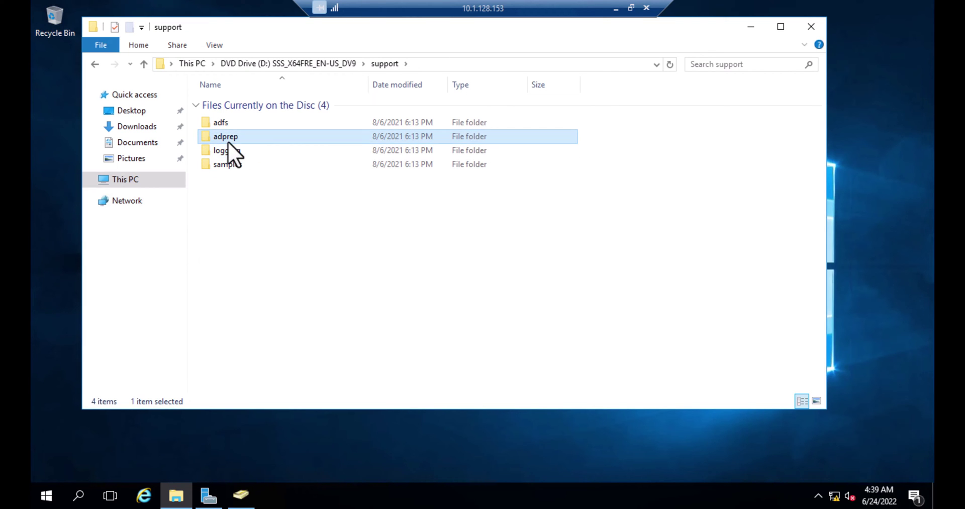
right_click(228, 141)
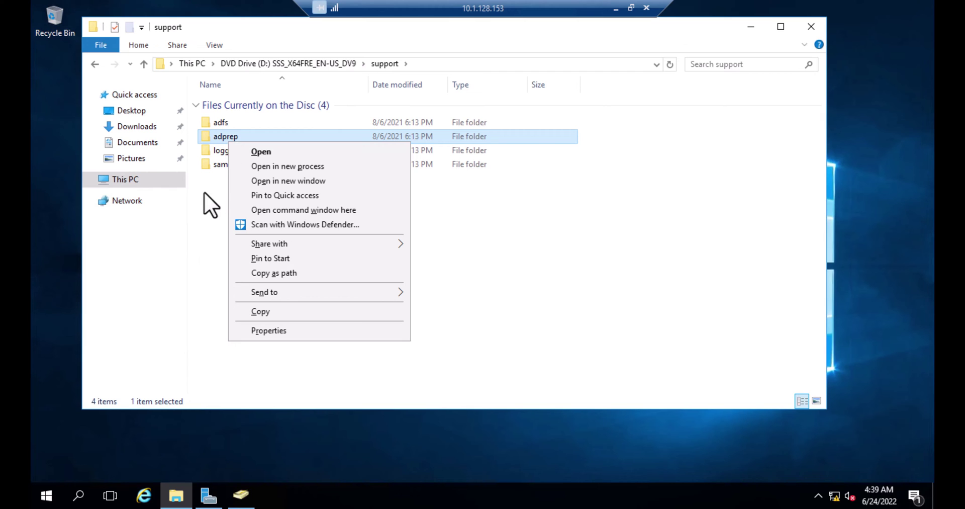
click(209, 192)
- Open a command window in the adprep folder and move it clear of the folder list
click(229, 137)
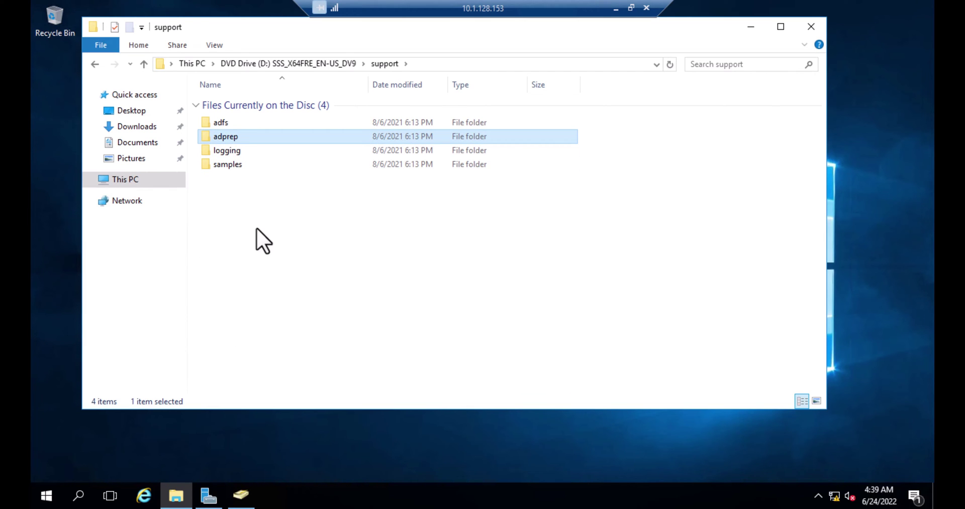
right_click(234, 138)
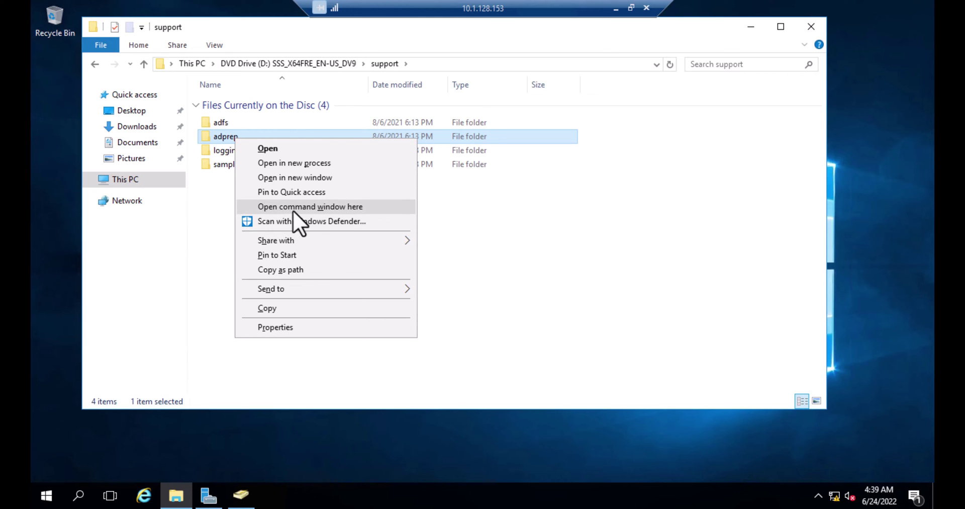
click(331, 207)
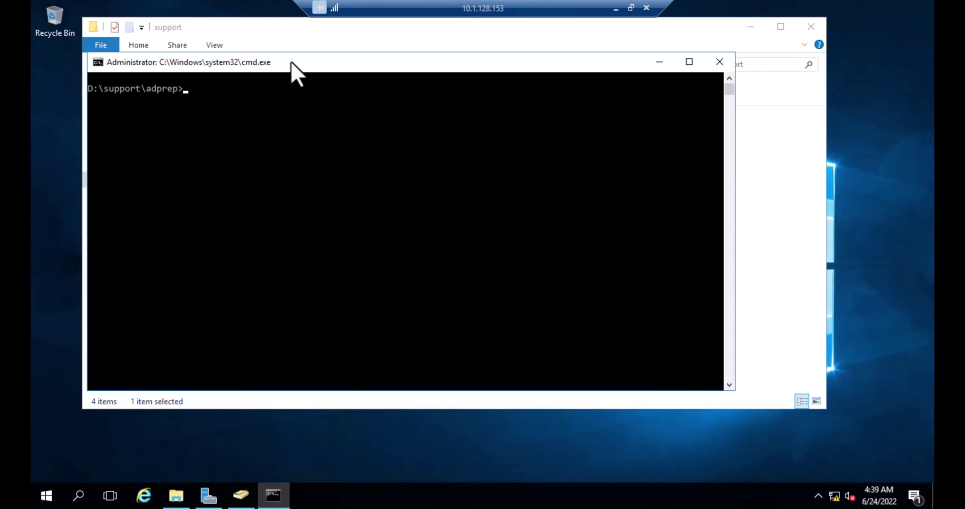
drag(528, 156, 556, 168)
drag(476, 167, 382, 187)
click(463, 294)
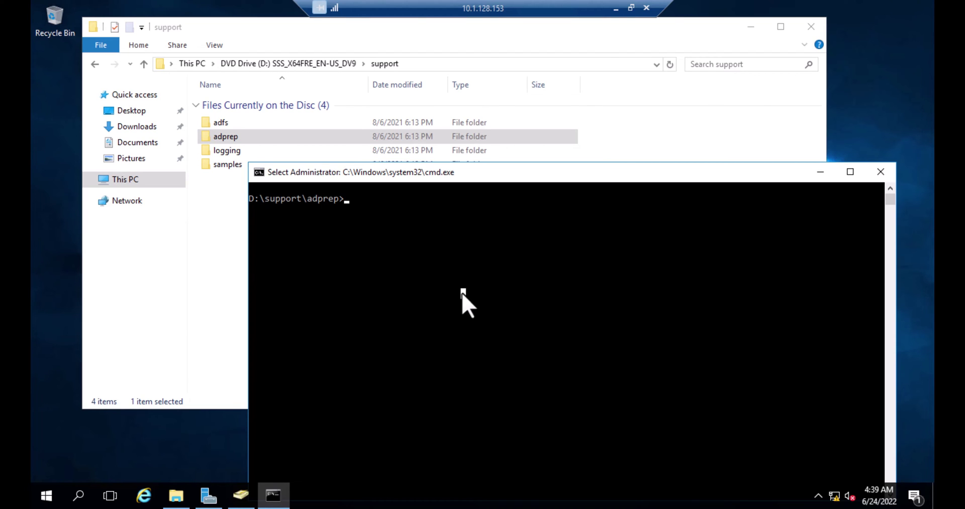
- Run adprep.exe /forestprep and confirm the schema upgrade with C
text(ep>adprep)
key(Tab)
key(BackSpace)
key(BackSpace)
key(BackSpace)
text(exe )
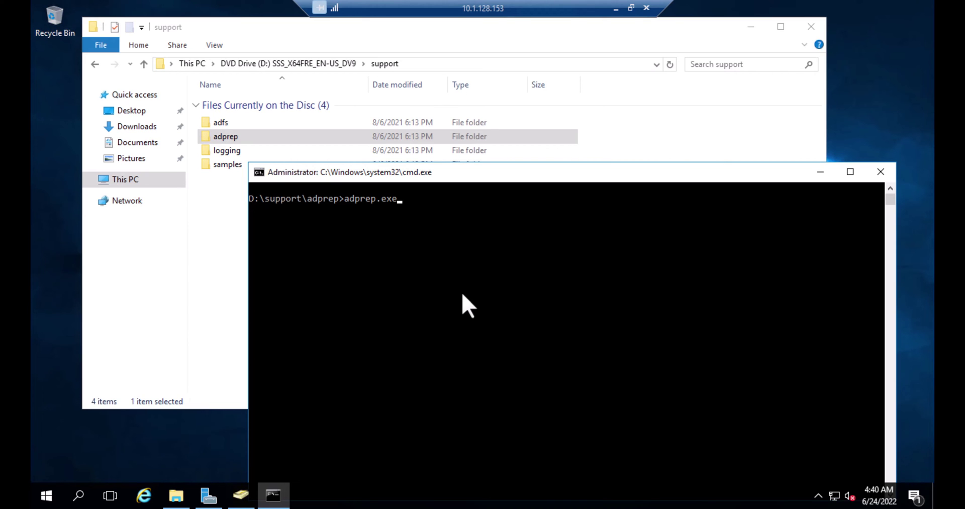
text(/forestpreb)
key(BackSpace)
text(p)
drag(412, 173, 408, 81)
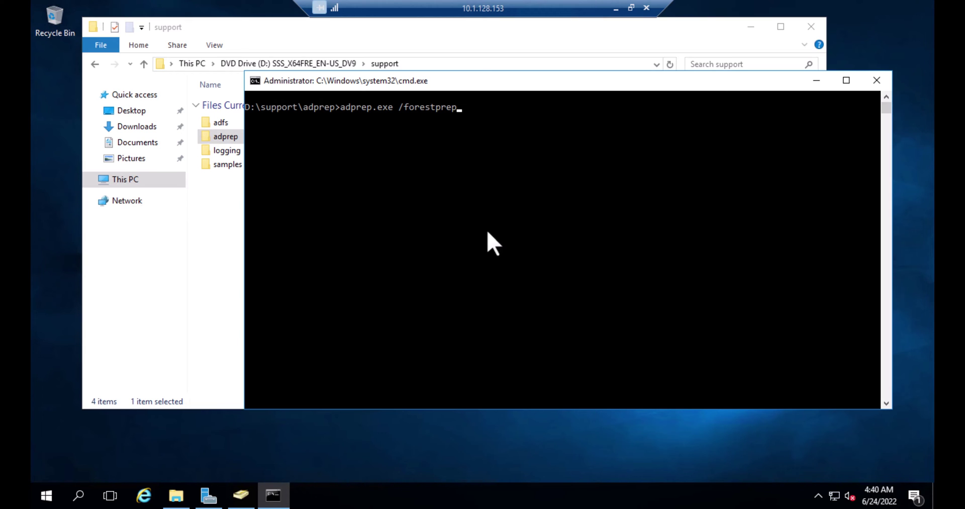
key(Return)
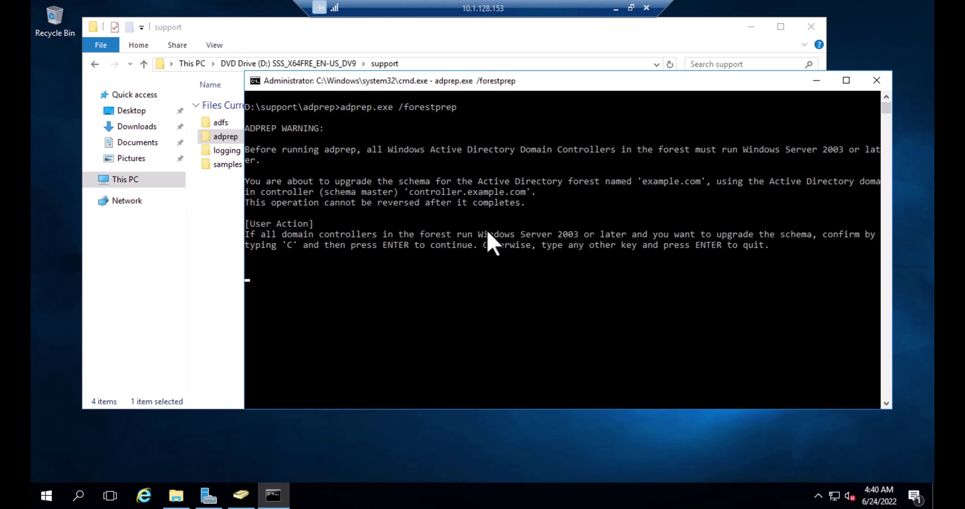
text(c)
key(Return)
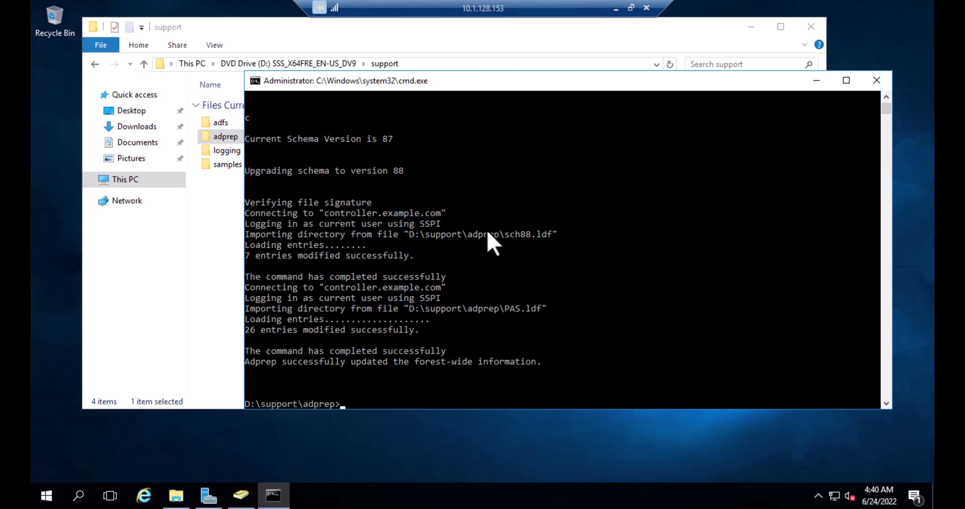
- Run adprep.exe /domainprep to update the domain-wide information
key(Up)
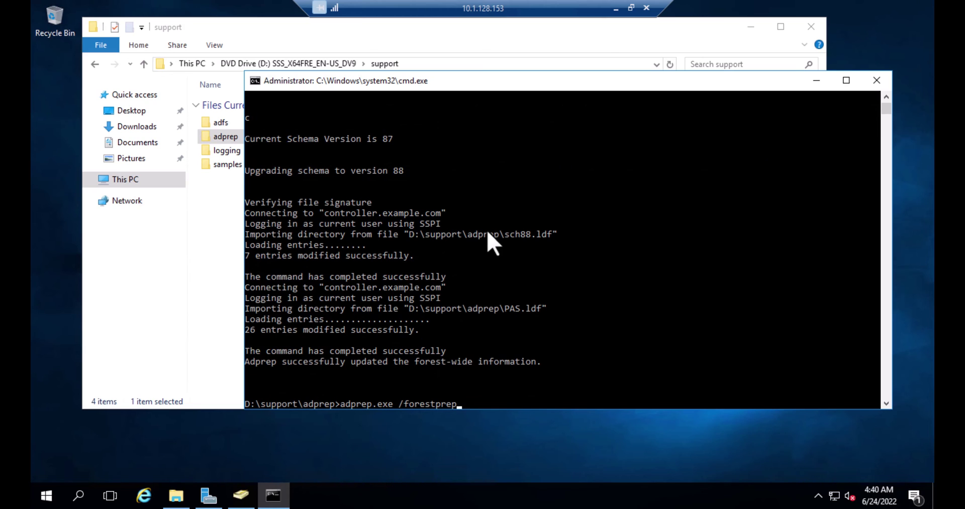
key(BackSpace)
key(BackSpace)
key(BackSpace)
key(BackSpace)
key(BackSpace)
key(BackSpace)
key(BackSpace)
key(BackSpace)
key(BackSpace)
key(BackSpace)
text(domainprep)
key(Return)
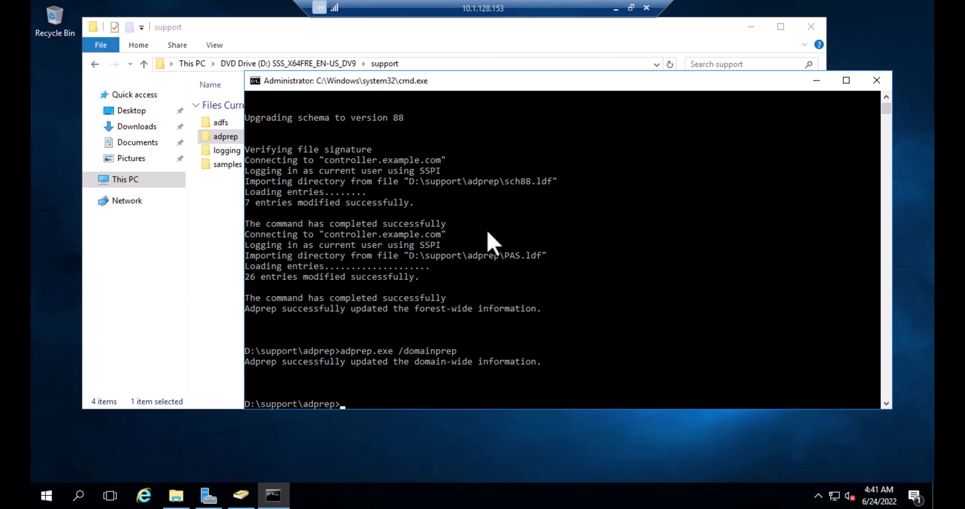
- Exit the command window and go back to This PC in File Explorer
text(exi)
text(t)
key(Return)
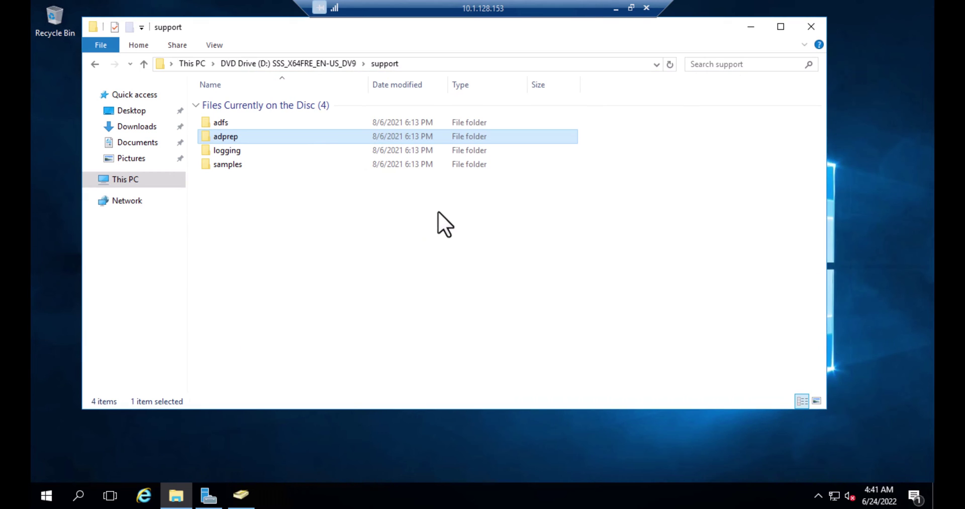
click(117, 182)
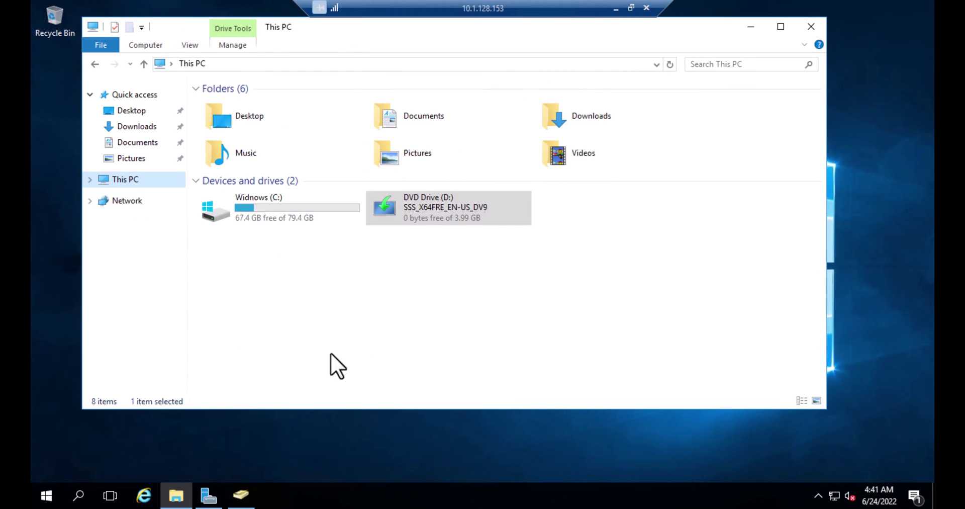
- Start Windows Server Setup from the mounted DVD drive and choose "Not right now" for downloading updates, drivers and optional features
double_click(422, 218)
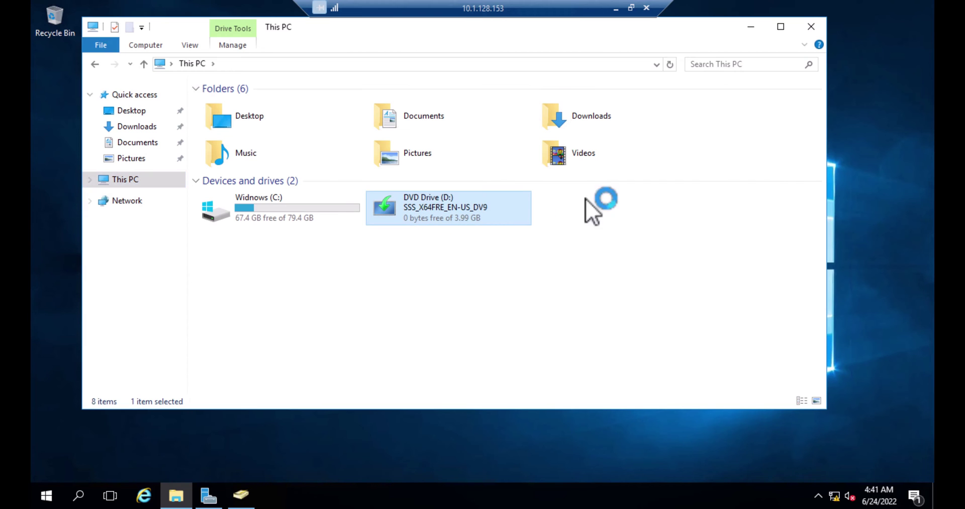
click(751, 27)
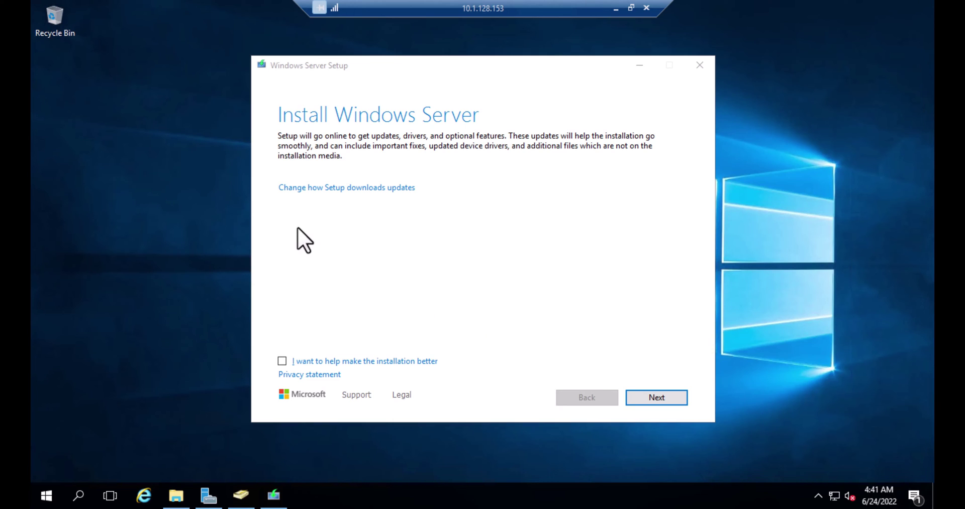
click(287, 190)
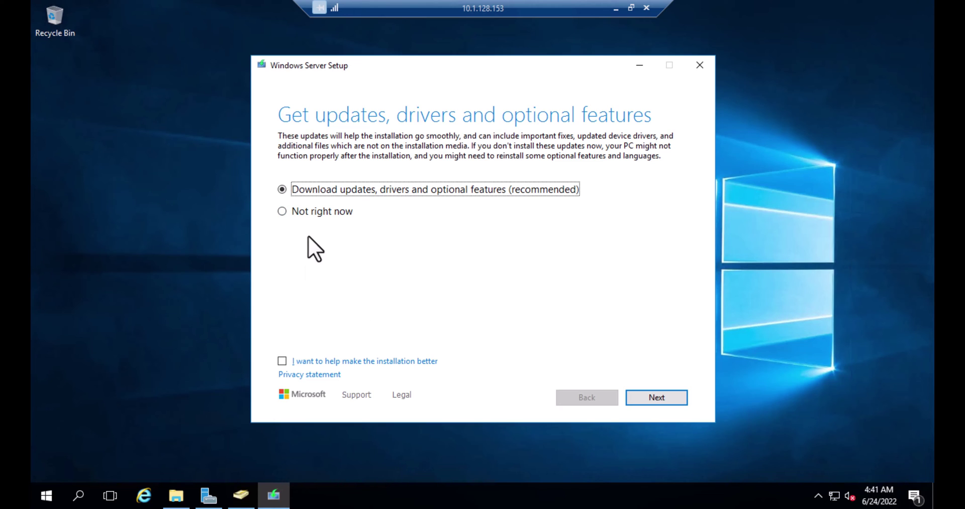
click(295, 216)
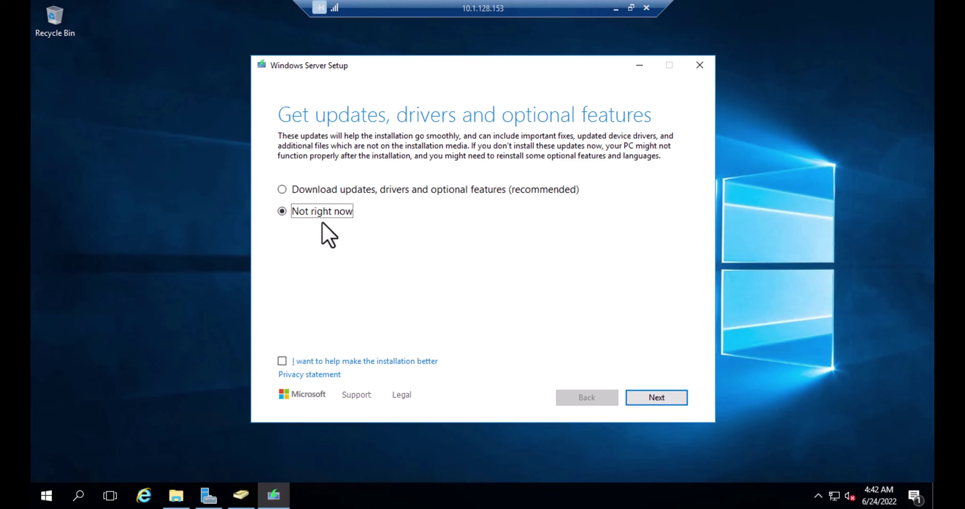
click(636, 399)
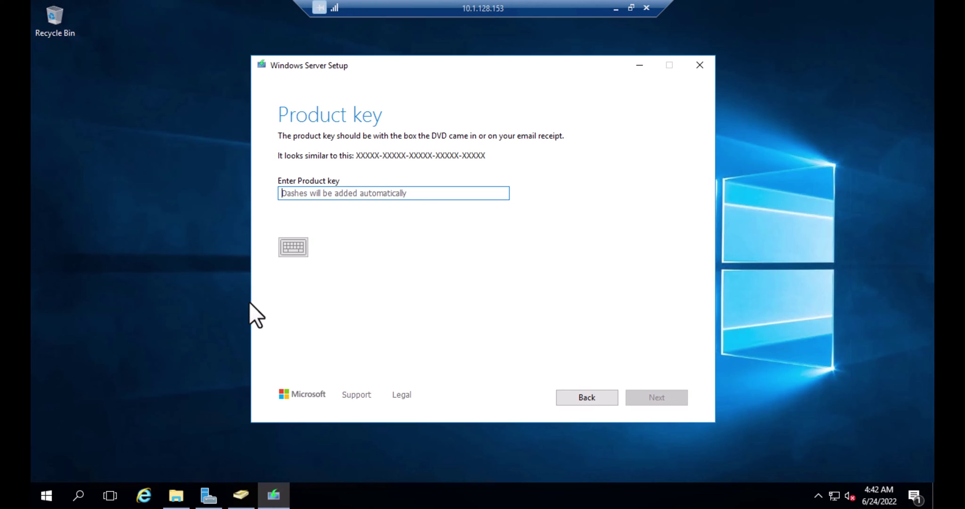
- Switch to the local PC and open the Server-2022-Standard-Key text file in D:\ISO'S\MSDN\Server-2022
click(614, 8)
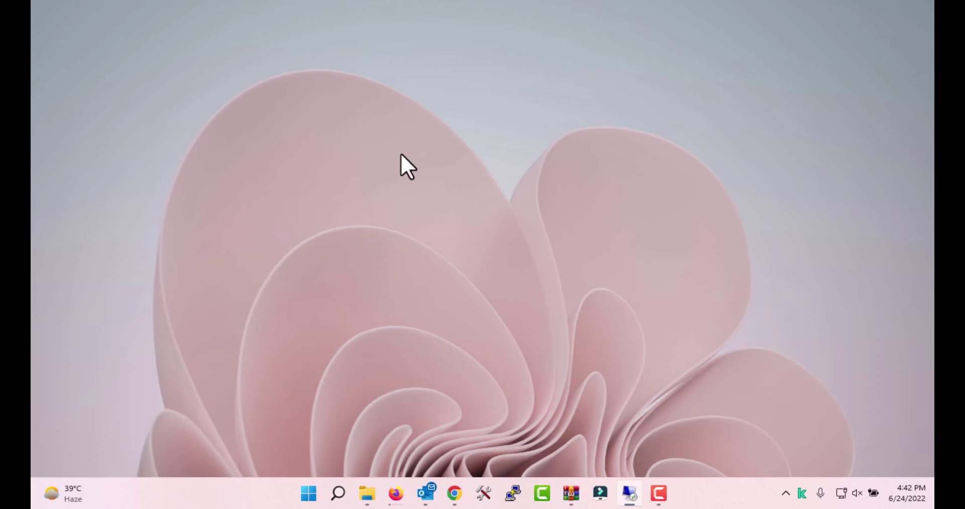
key(super+e)
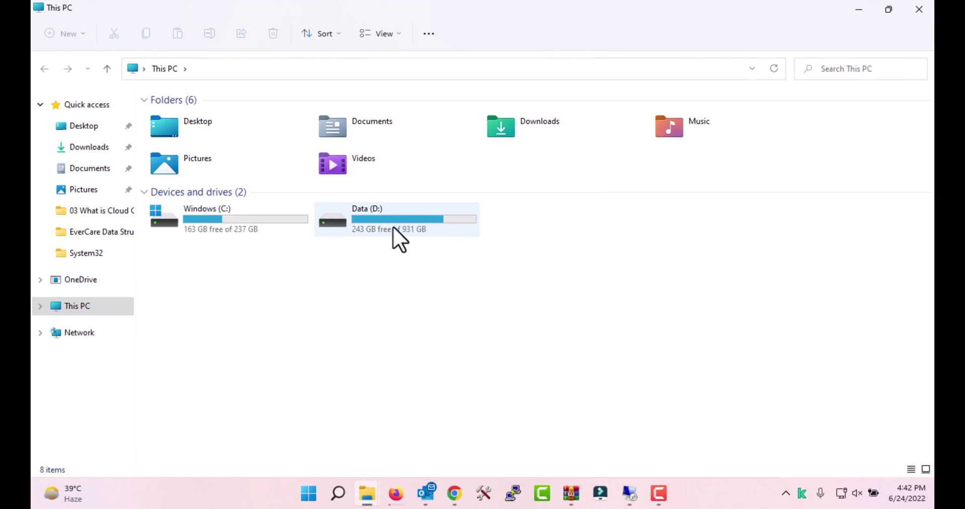
double_click(393, 227)
click(684, 248)
double_click(685, 248)
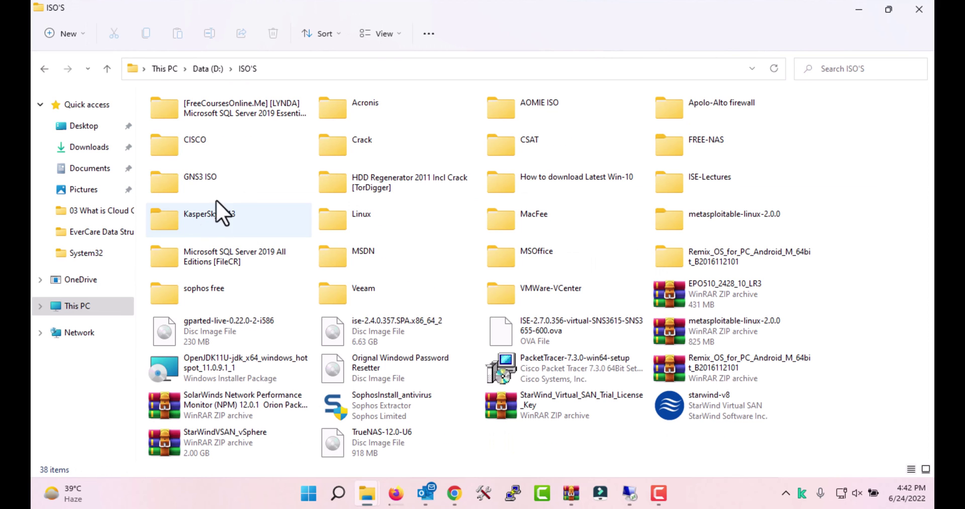
double_click(372, 254)
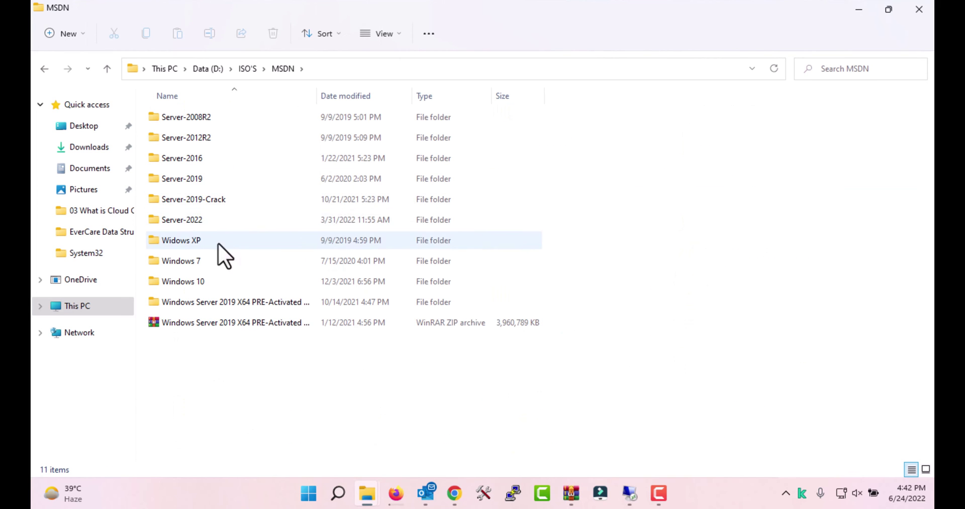
double_click(210, 221)
double_click(213, 140)
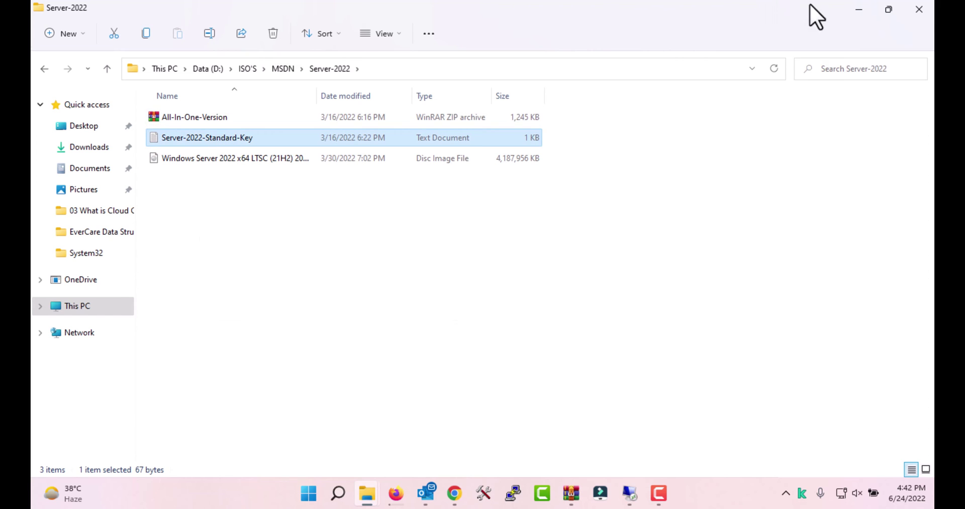
- Copy the product key from the text file into the product key field of Windows Server Setup and continue
click(920, 10)
drag(709, 127, 526, 125)
key(ctrl+c)
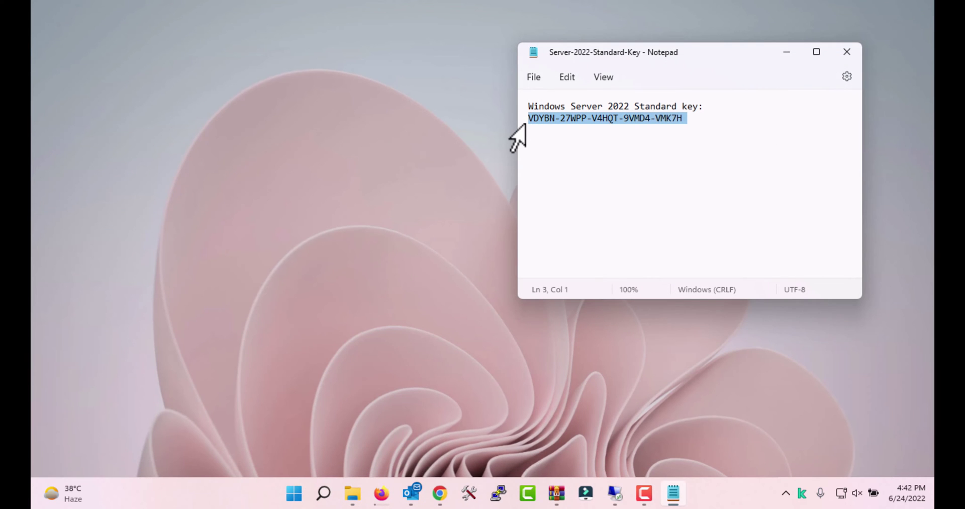
click(588, 493)
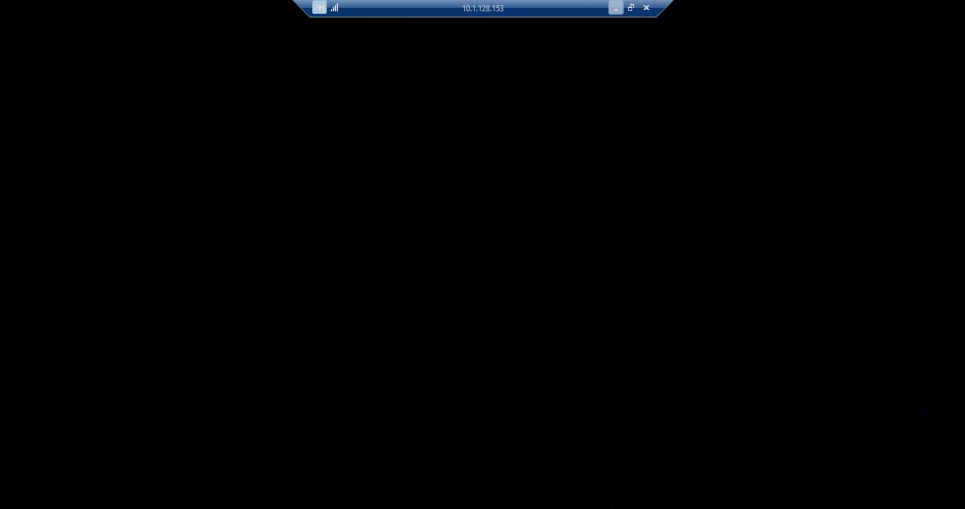
key(ctrl+v)
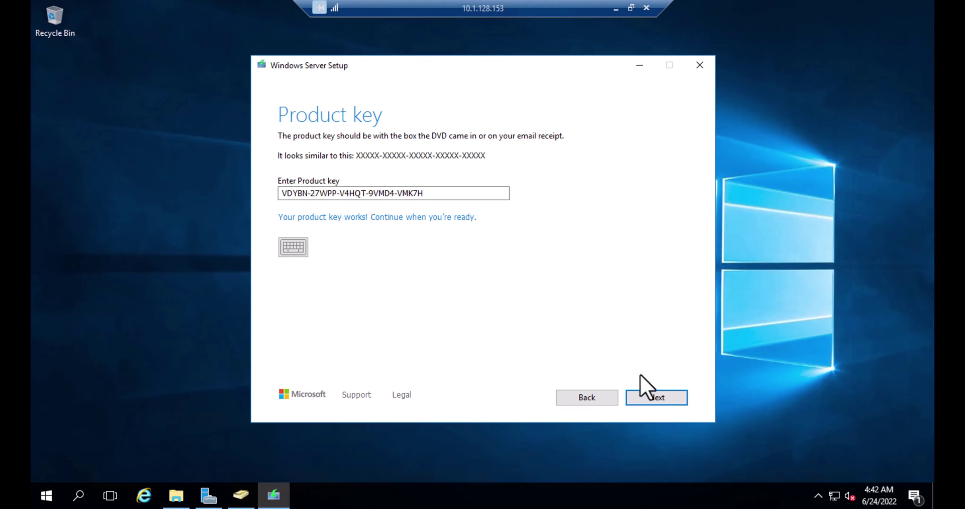
click(660, 398)
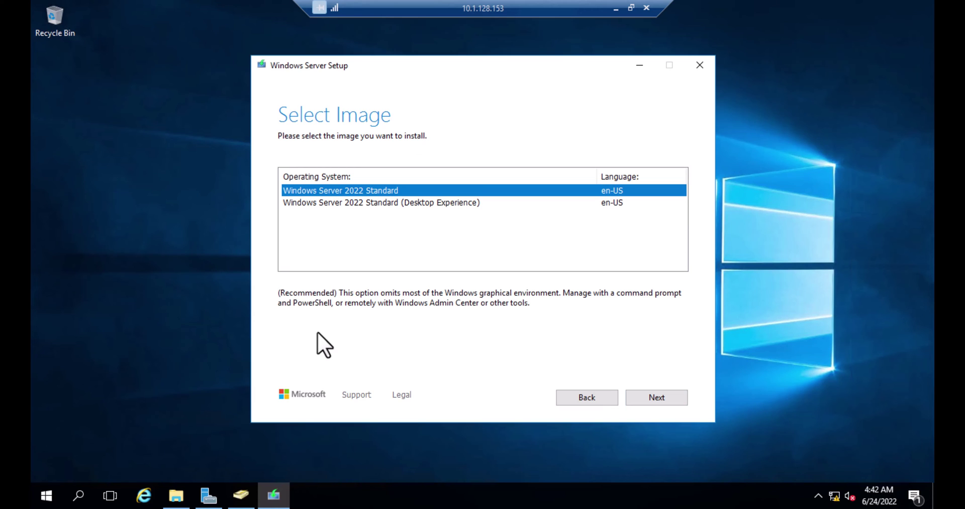
- Select the Windows Server 2022 Standard (Desktop Experience) image and accept the license terms
click(413, 203)
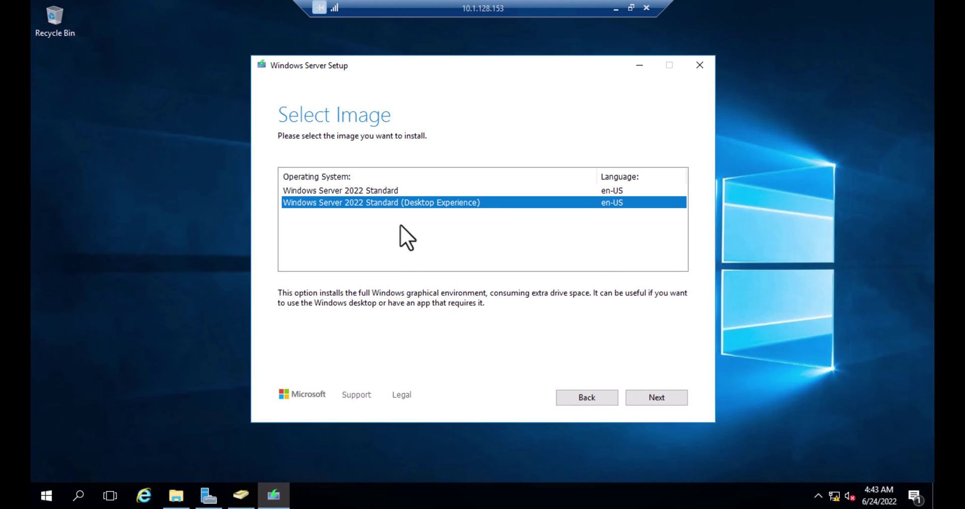
click(656, 397)
drag(441, 70, 457, 35)
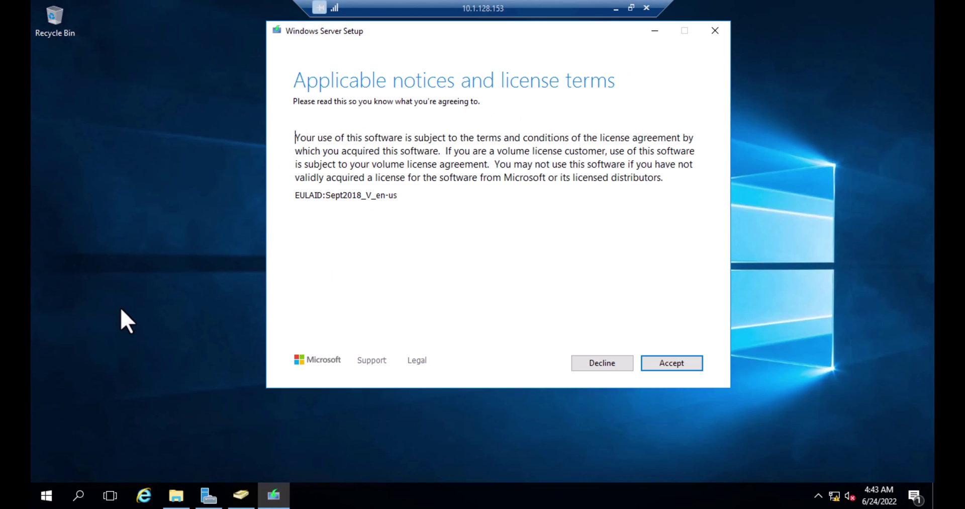
click(676, 365)
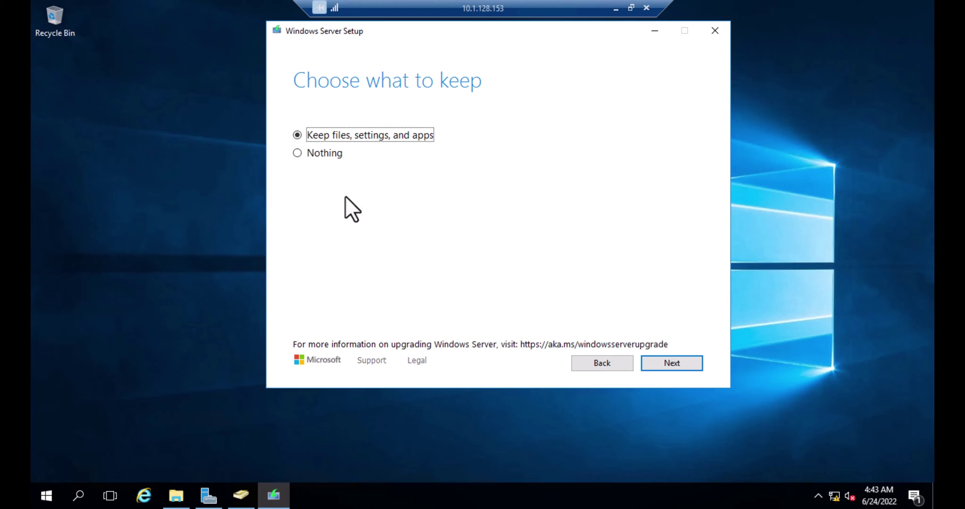
- Choose to keep files, settings, and apps, and start the Windows Server 2022 installation
click(323, 155)
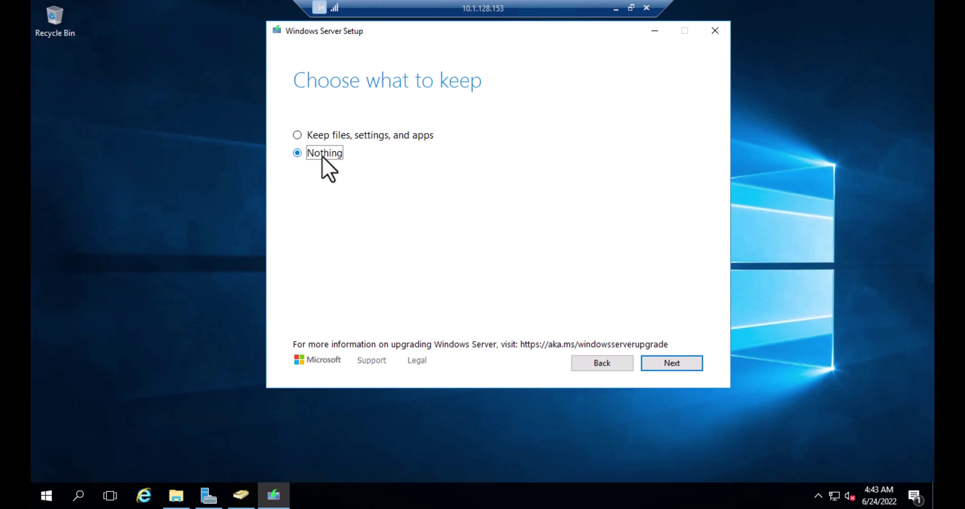
click(325, 137)
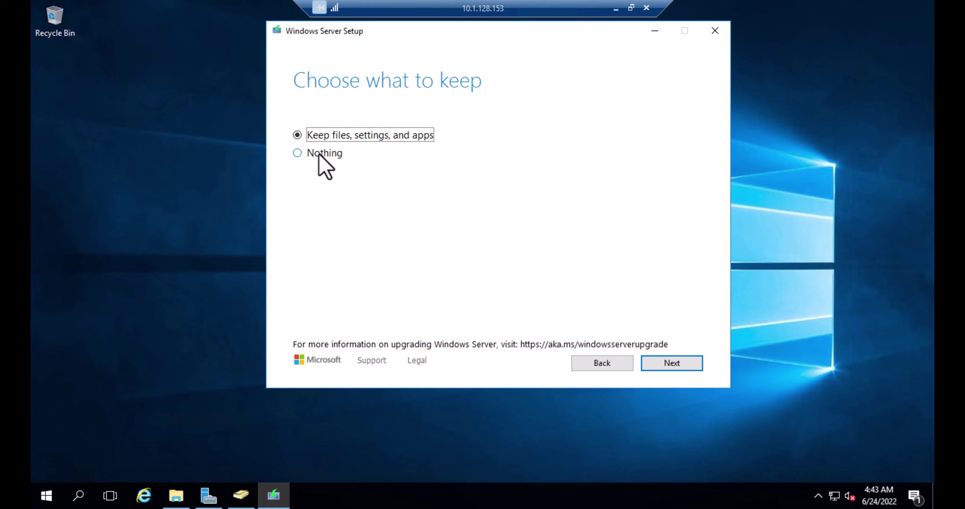
click(661, 368)
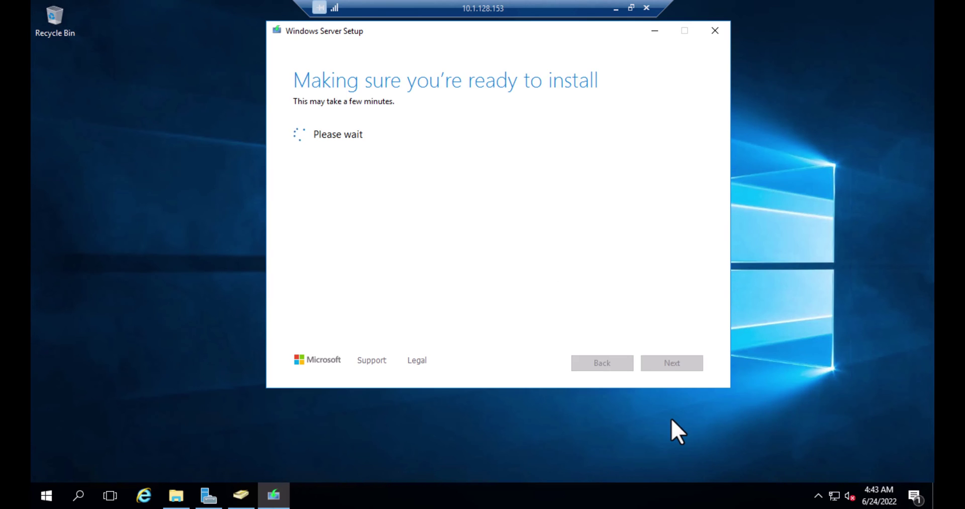
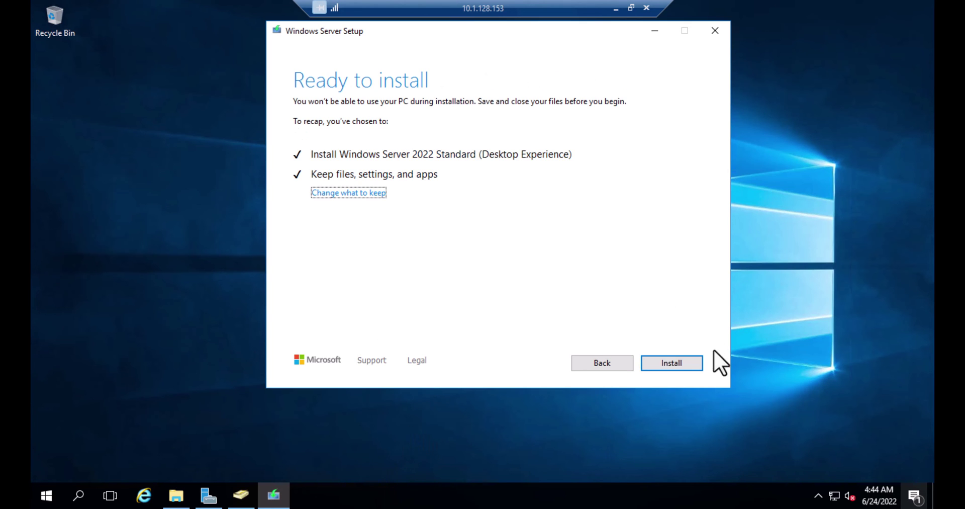
click(686, 361)
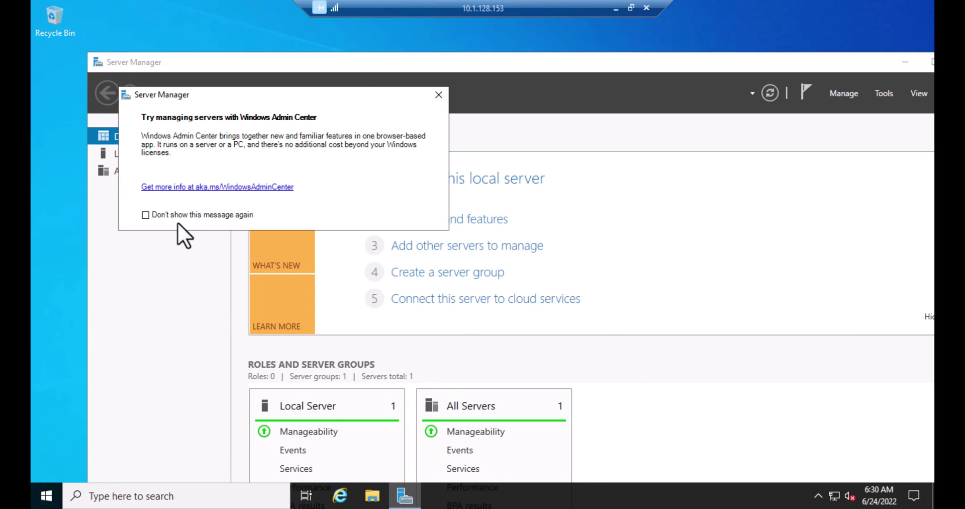
- Dismiss the Windows Admin Center message and close Server Manager on the upgraded server
click(438, 95)
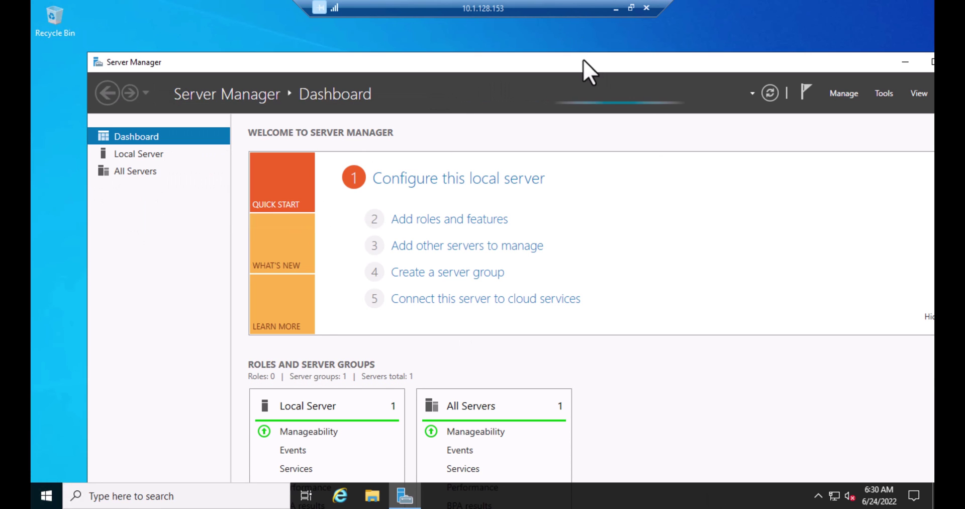
drag(582, 60, 407, 45)
click(764, 45)
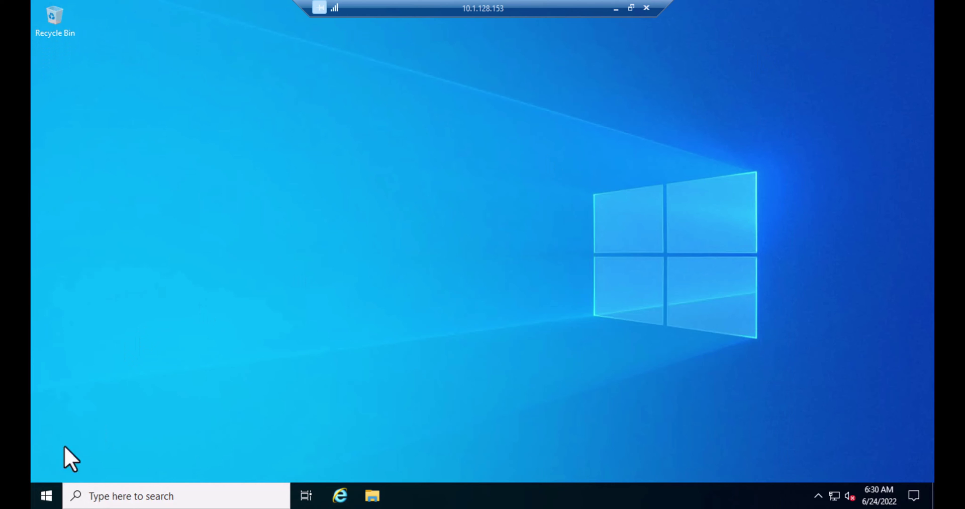
- Check the Windows edition on the Activation page of the Update & Security settings, and close Settings
click(46, 496)
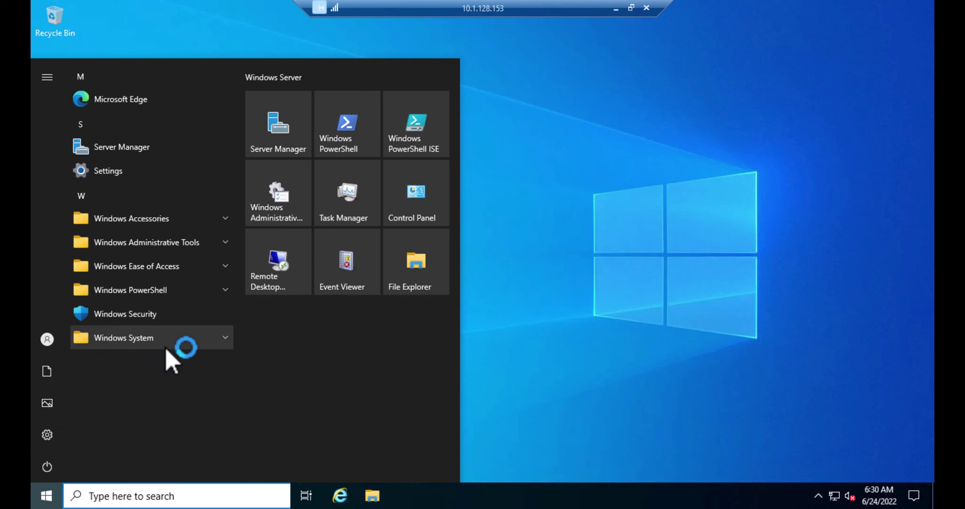
click(47, 435)
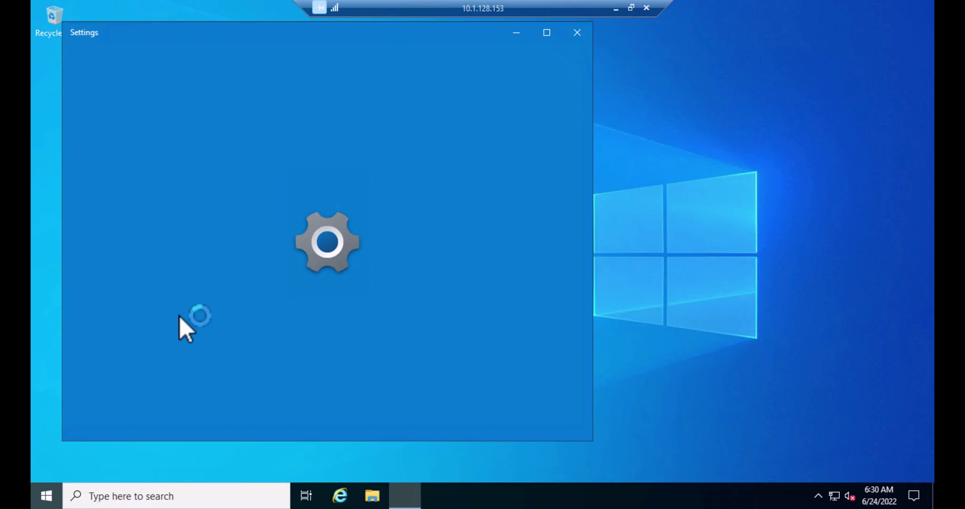
click(547, 32)
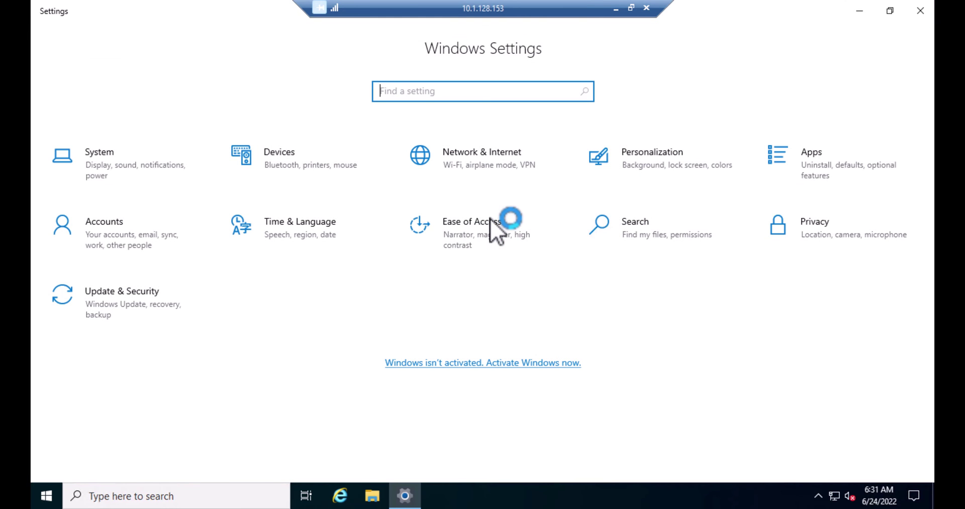
click(139, 297)
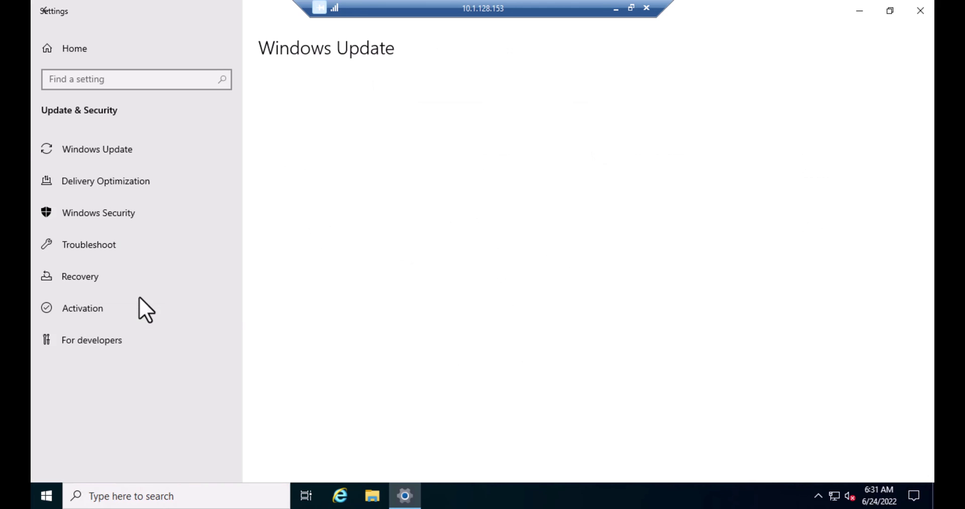
click(118, 313)
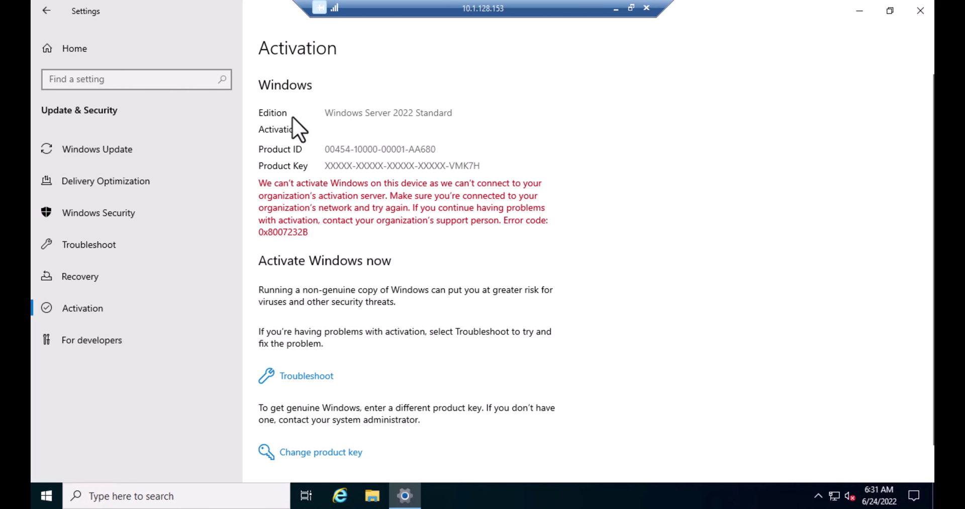
click(916, 9)
- Reopen Server Manager, dismiss the Windows Admin Center message so it does not show again, and maximize the window
click(42, 500)
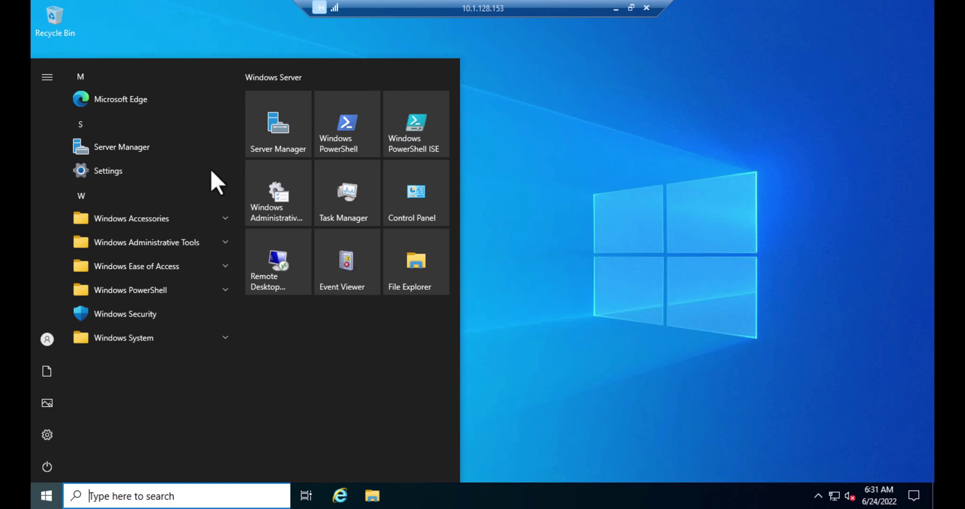
click(288, 121)
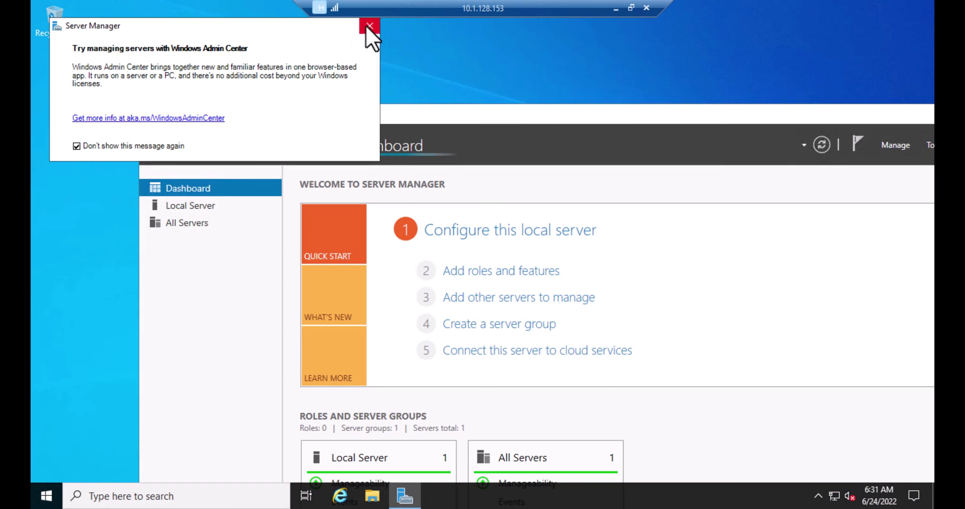
click(367, 25)
double_click(816, 112)
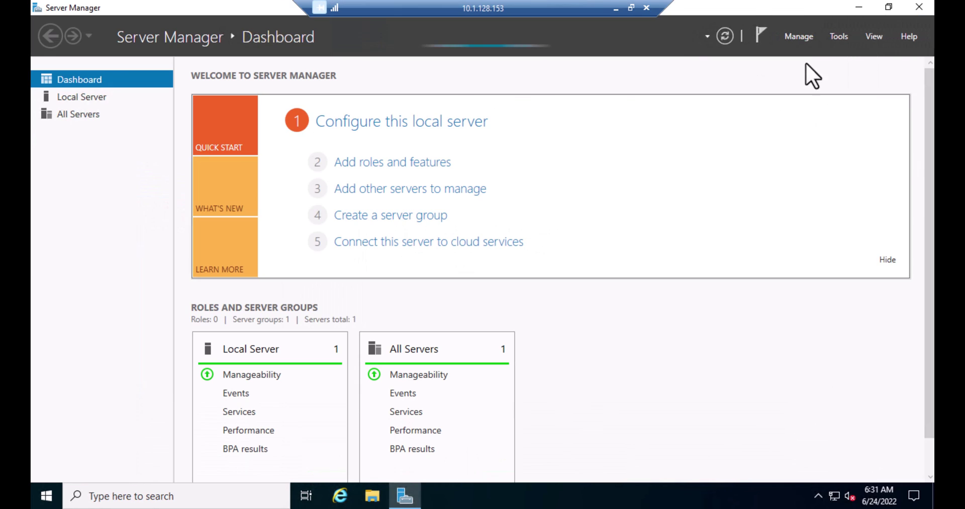
- Open Active Directory Users and Computers and check the users in Accounts-Department, IT-Department and HR-Department
click(838, 37)
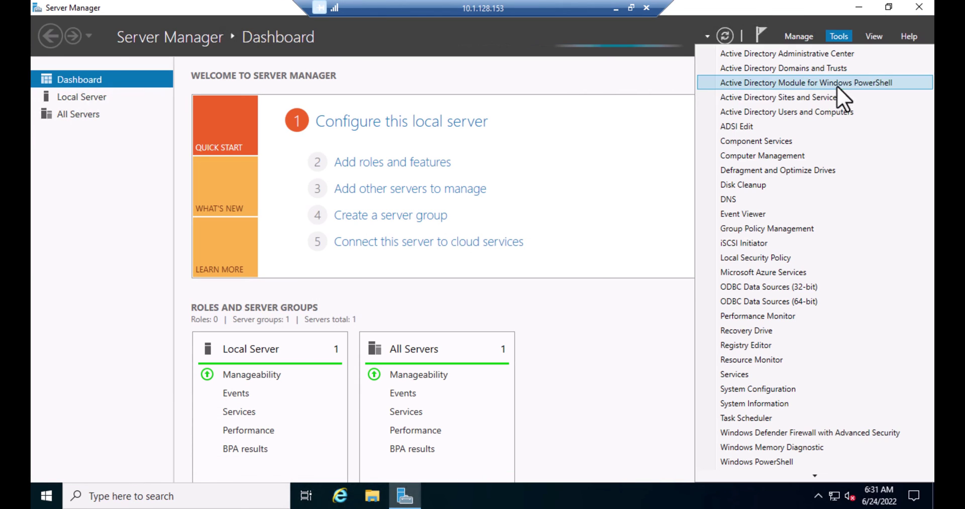
click(859, 7)
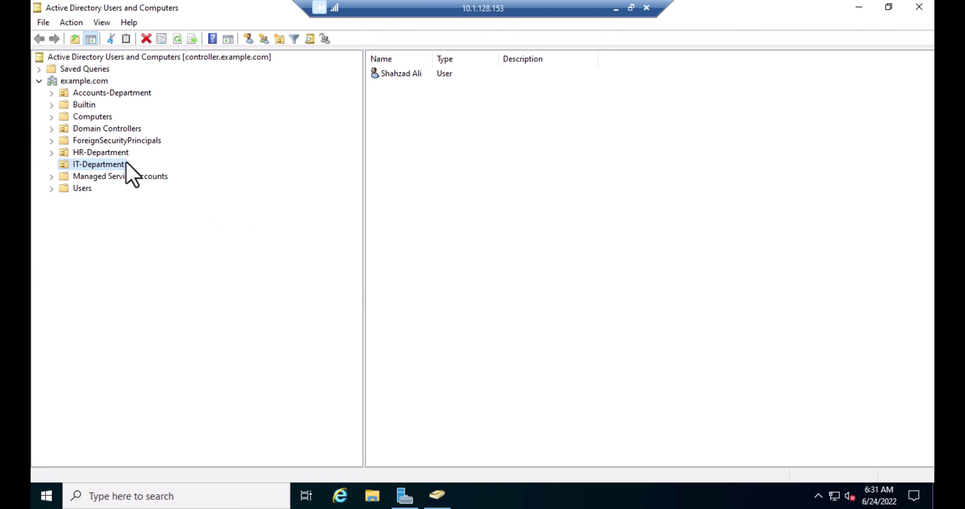
click(95, 91)
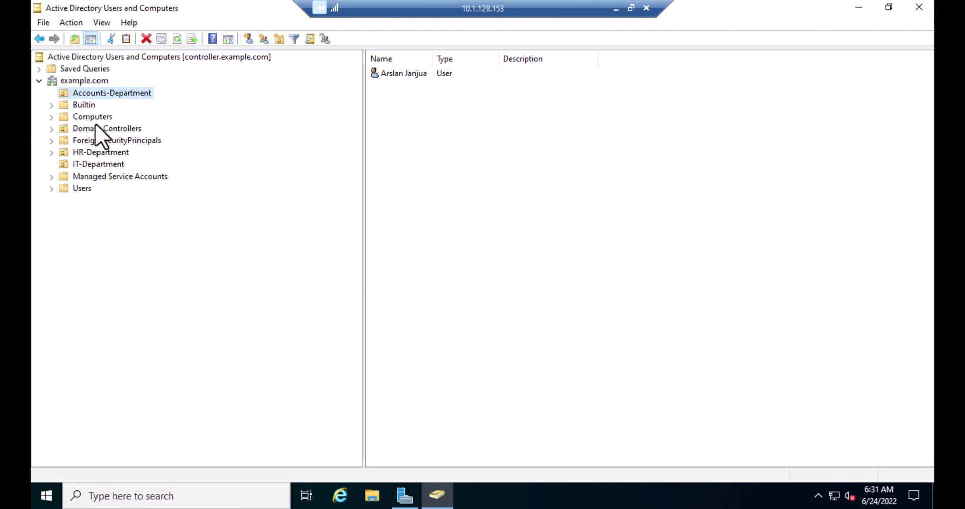
click(101, 161)
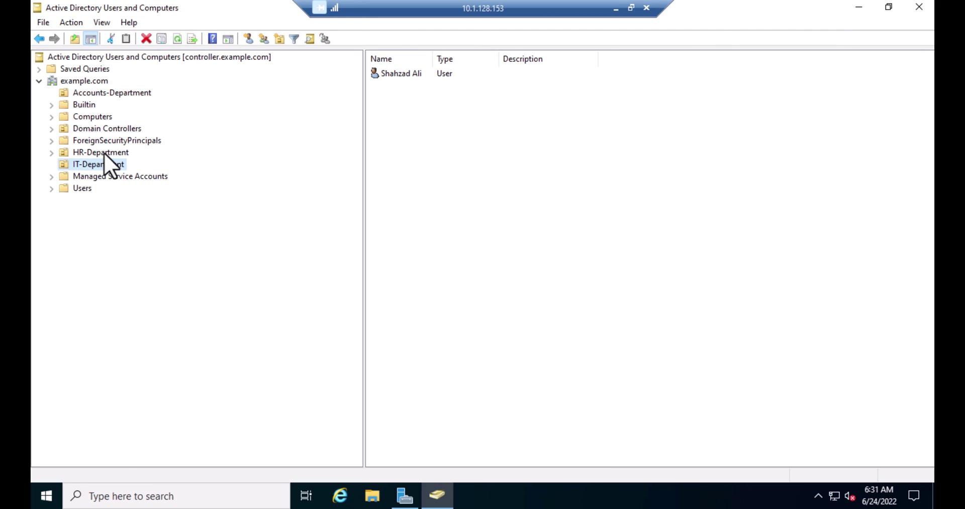
click(104, 150)
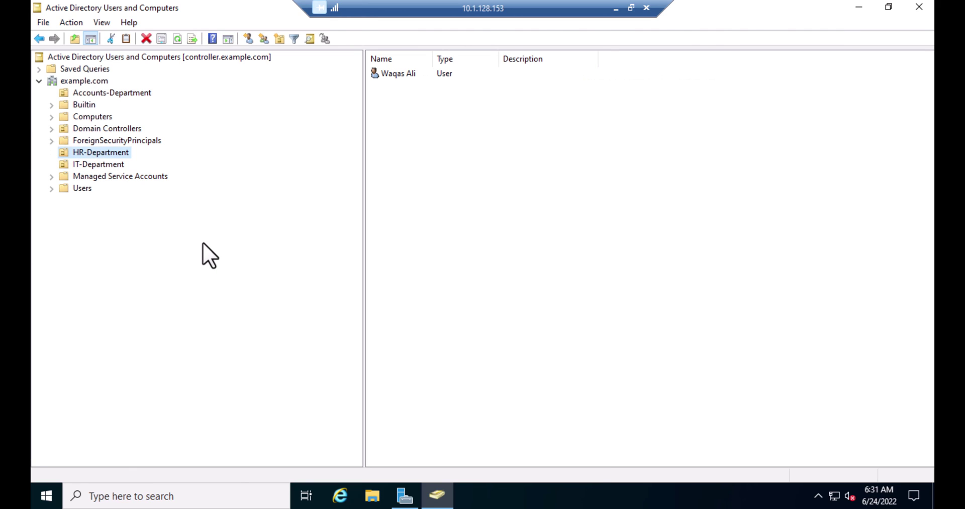